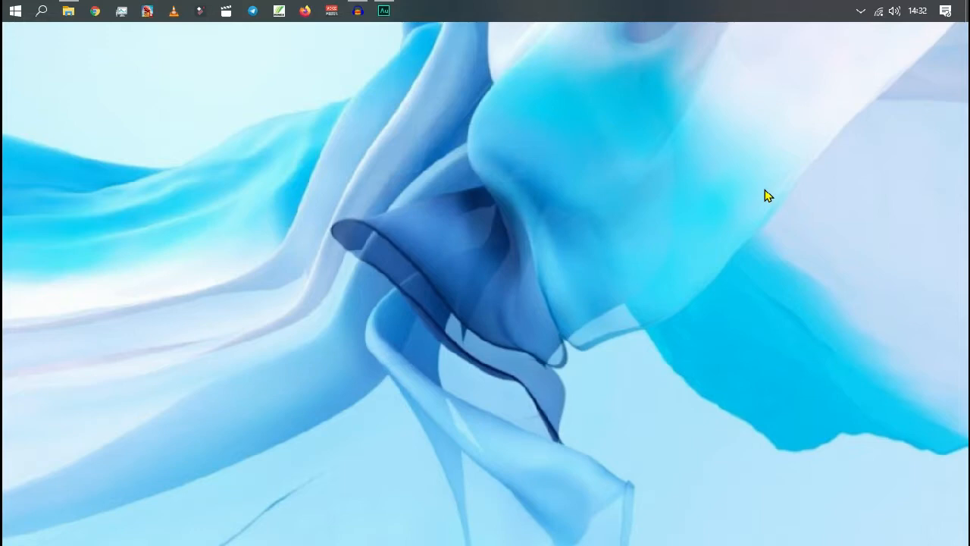
Step: Switch to Adobe Audition
{"action": "left_click", "coordinate": [731, 200]}
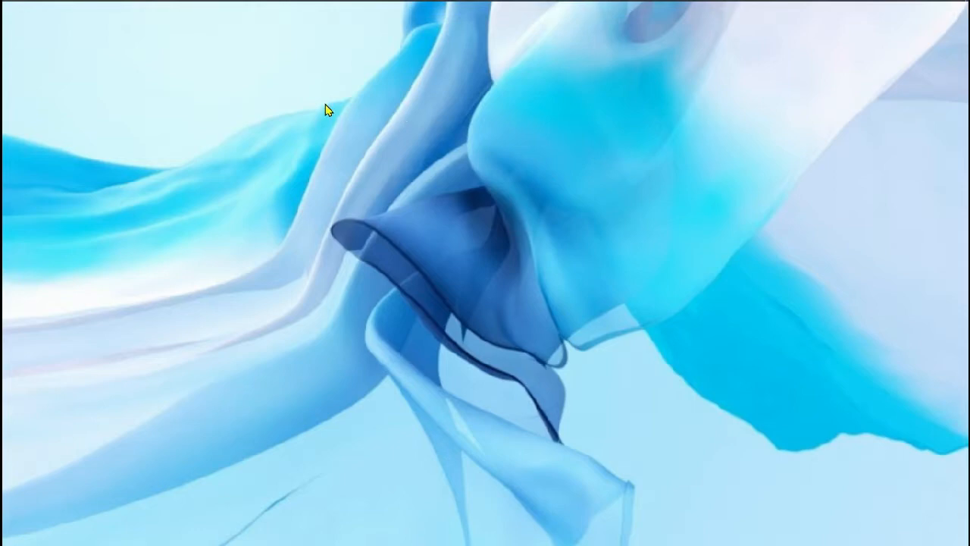
{"action": "mouse_move", "coordinate": [267, 3]}
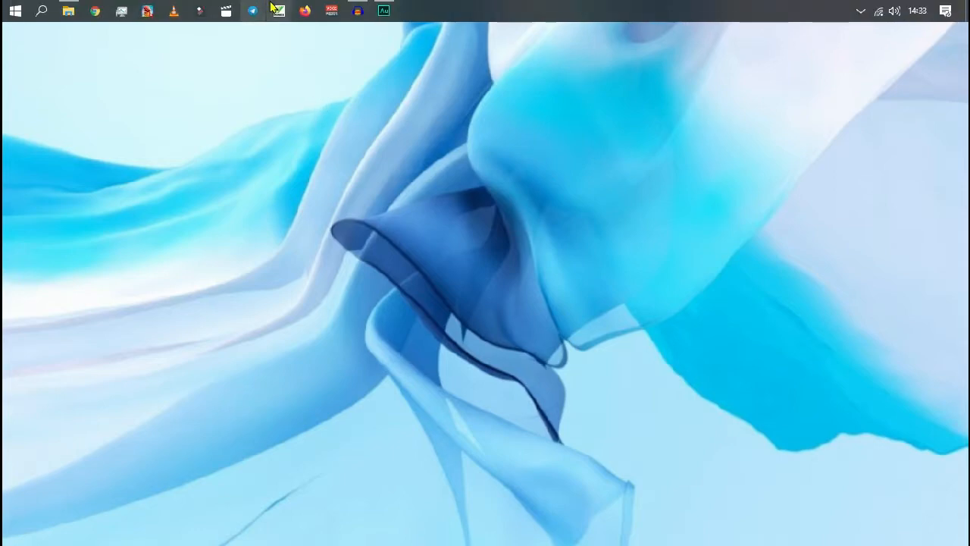
{"action": "left_click", "coordinate": [384, 11]}
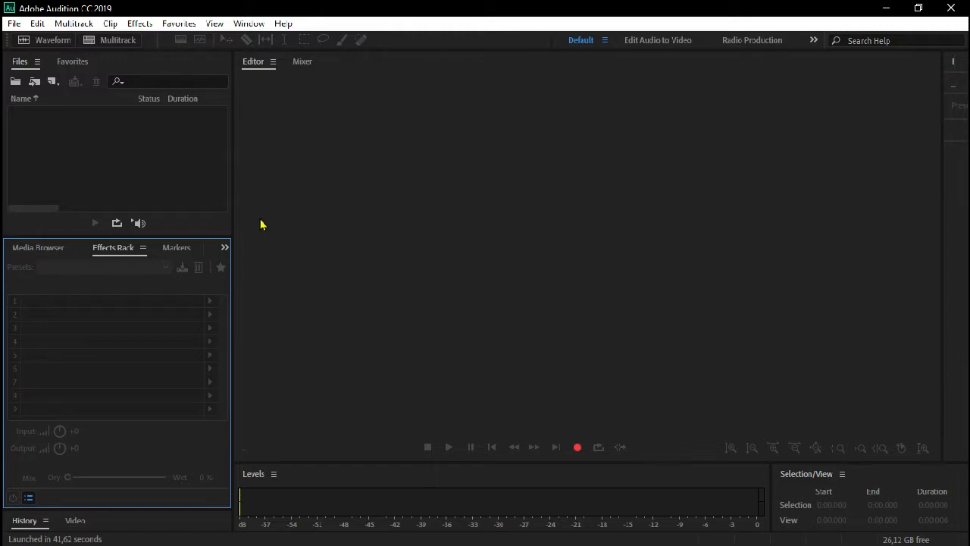
Step: Open the "mixing vc" audio file from the "youtube project" folder on Local Disk (E:)
{"action": "key", "text": "ctrl+o"}
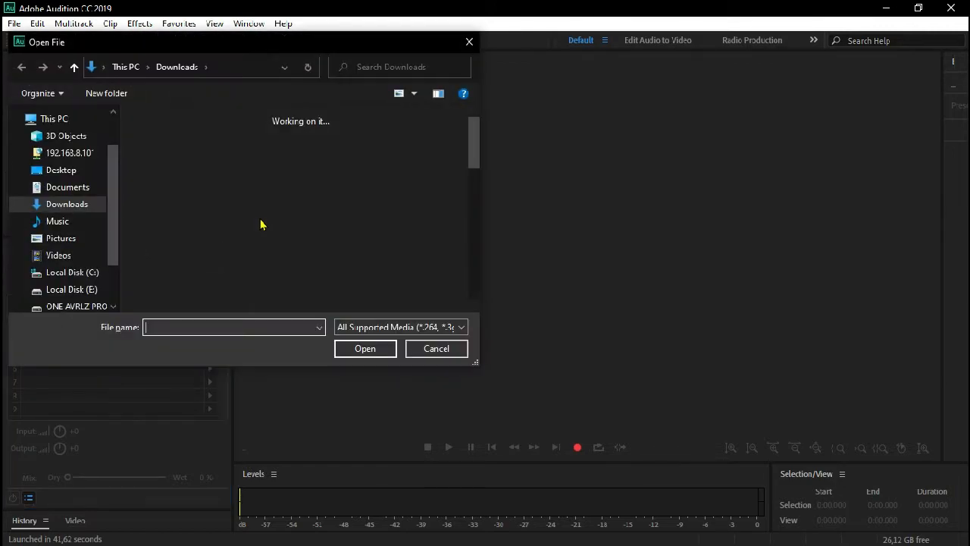
{"action": "left_click", "coordinate": [72, 289]}
{"action": "scroll", "coordinate": [187, 287], "scroll_direction": "down", "scroll_amount": 5}
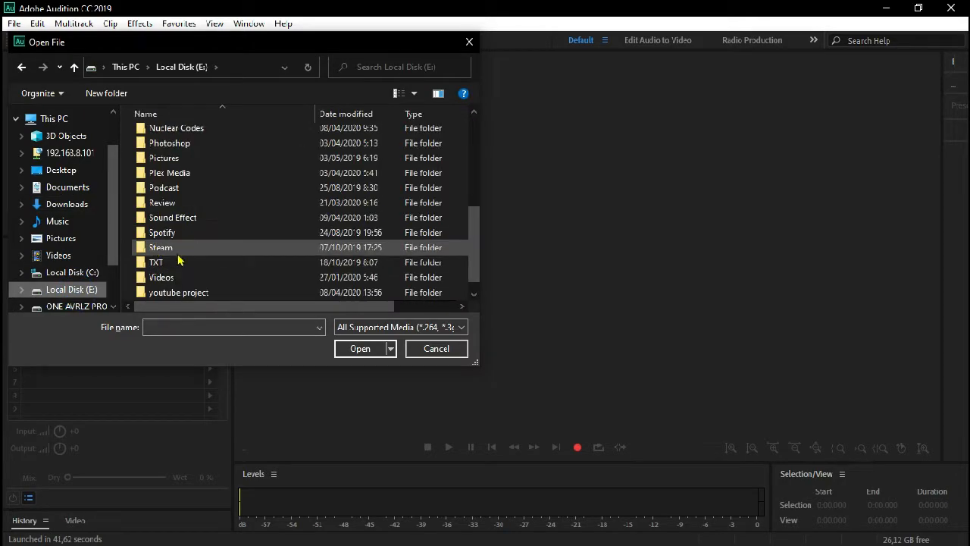
{"action": "double_click", "coordinate": [187, 292]}
{"action": "scroll", "coordinate": [215, 205], "scroll_direction": "down", "scroll_amount": 5}
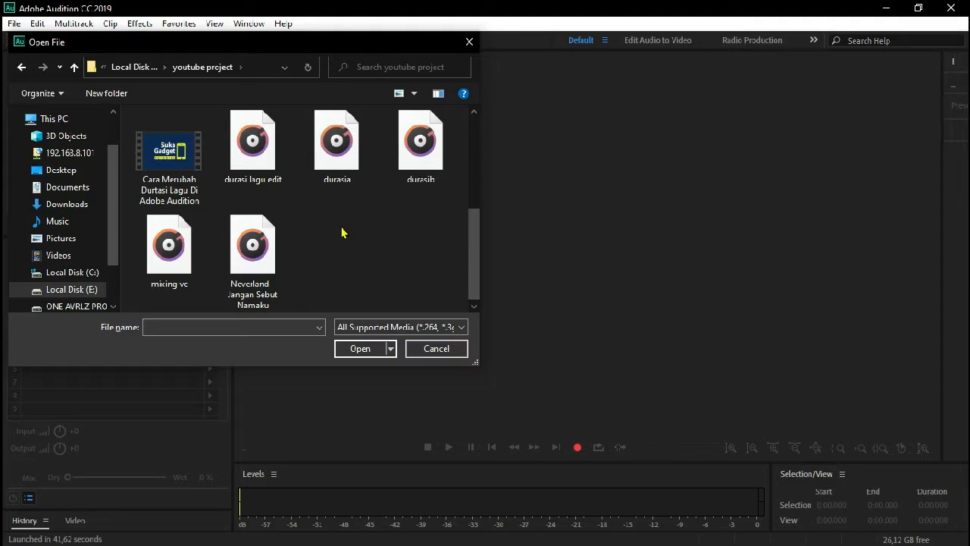
{"action": "double_click", "coordinate": [201, 241]}
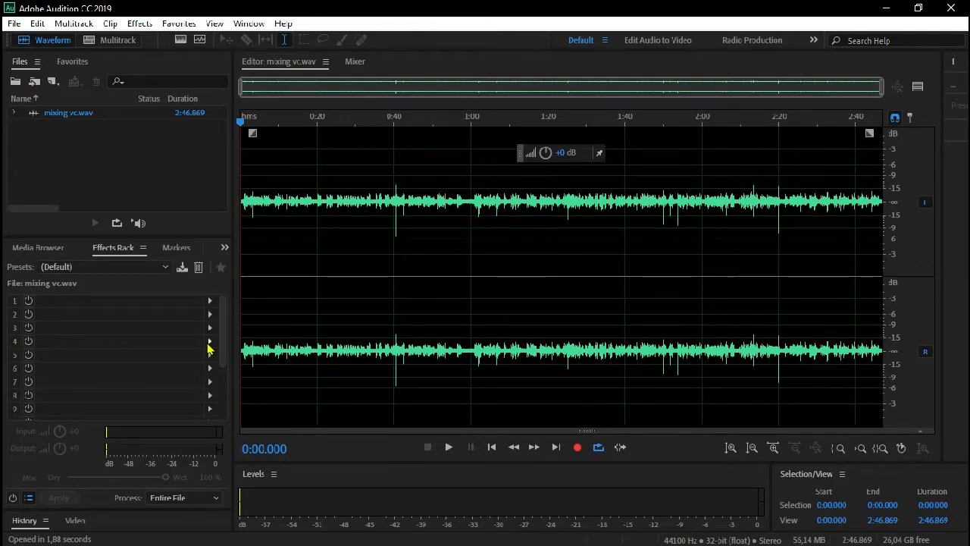
Step: Add an Amplify effect with 20 dB gain on both channels to the first rack slot and play back the result
{"action": "left_click", "coordinate": [210, 301]}
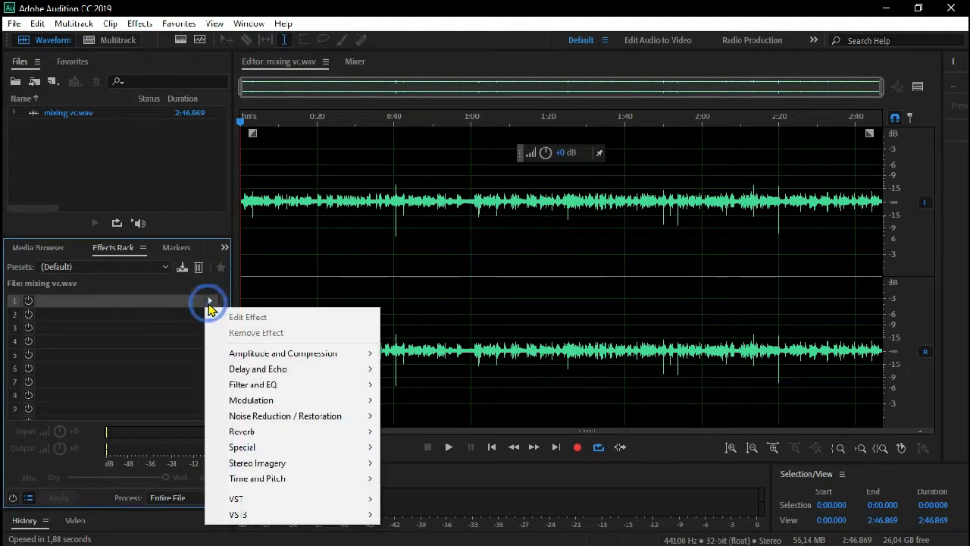
{"action": "mouse_move", "coordinate": [306, 356]}
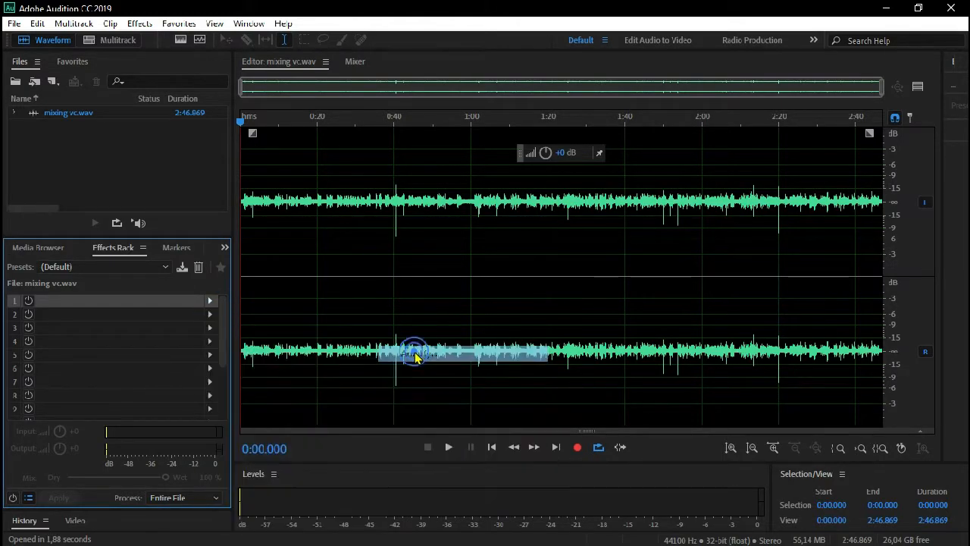
{"action": "left_click", "coordinate": [401, 354]}
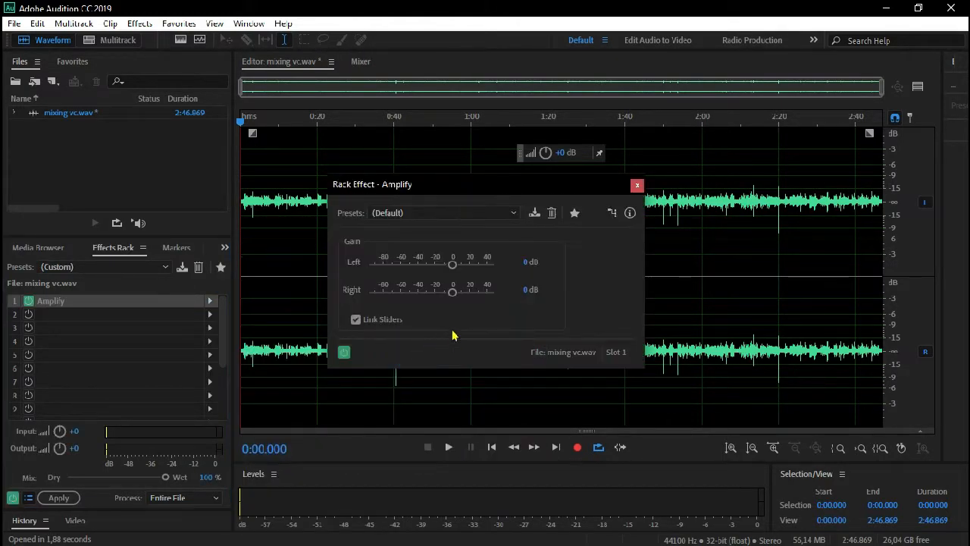
{"action": "left_click", "coordinate": [523, 262]}
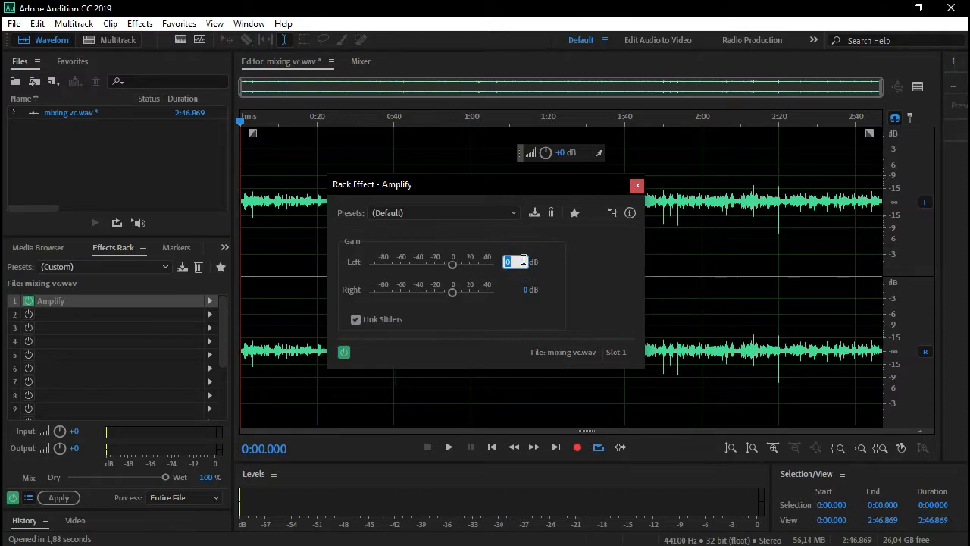
{"action": "type", "text": "20"}
{"action": "key", "text": "Return"}
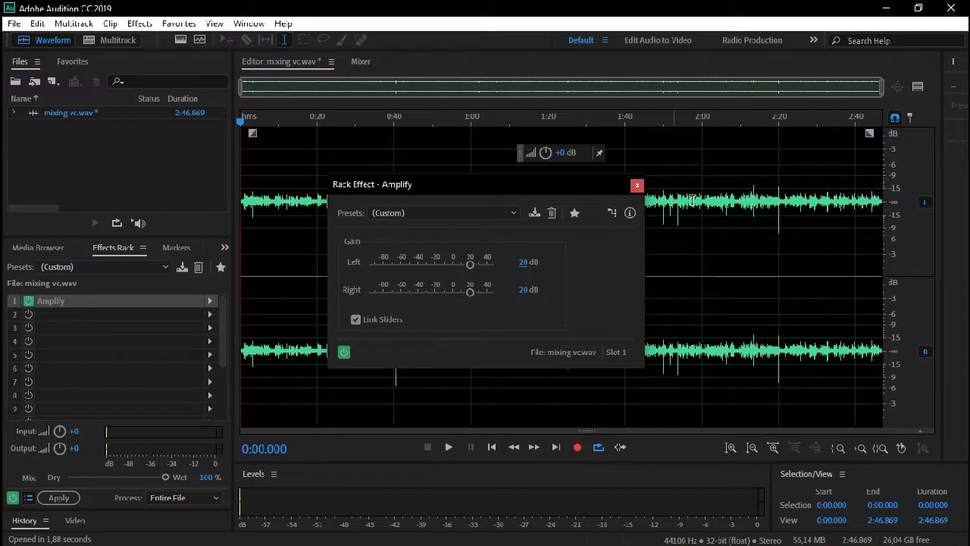
{"action": "left_click", "coordinate": [637, 186]}
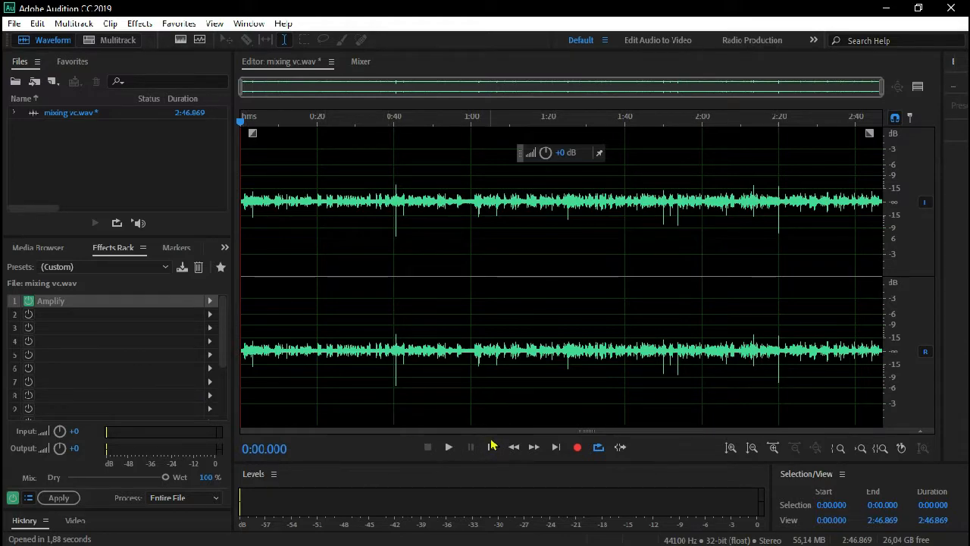
{"action": "left_click", "coordinate": [449, 447]}
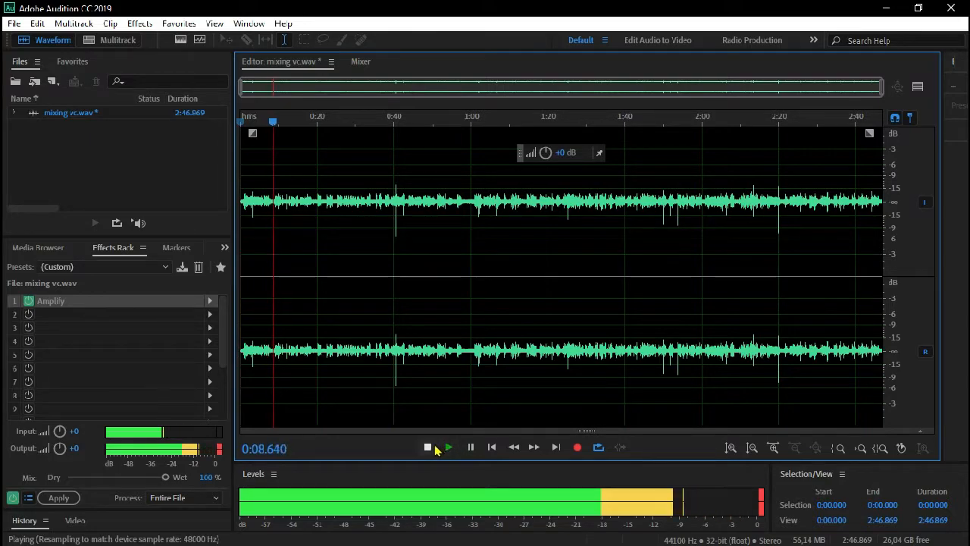
{"action": "left_click", "coordinate": [429, 447]}
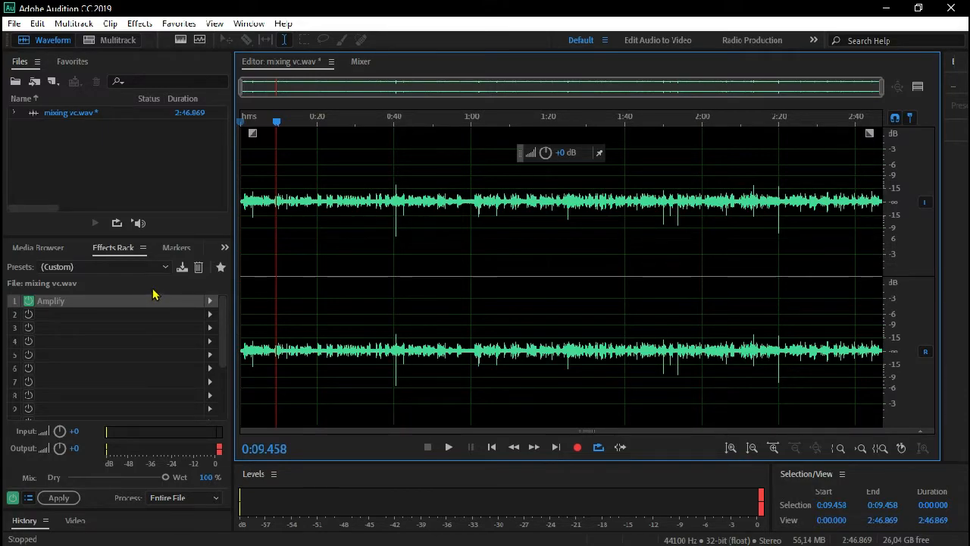
Step: Remove the Amplify effect from the first slot and load the "youtube vc" effects rack preset
{"action": "left_click", "coordinate": [211, 303]}
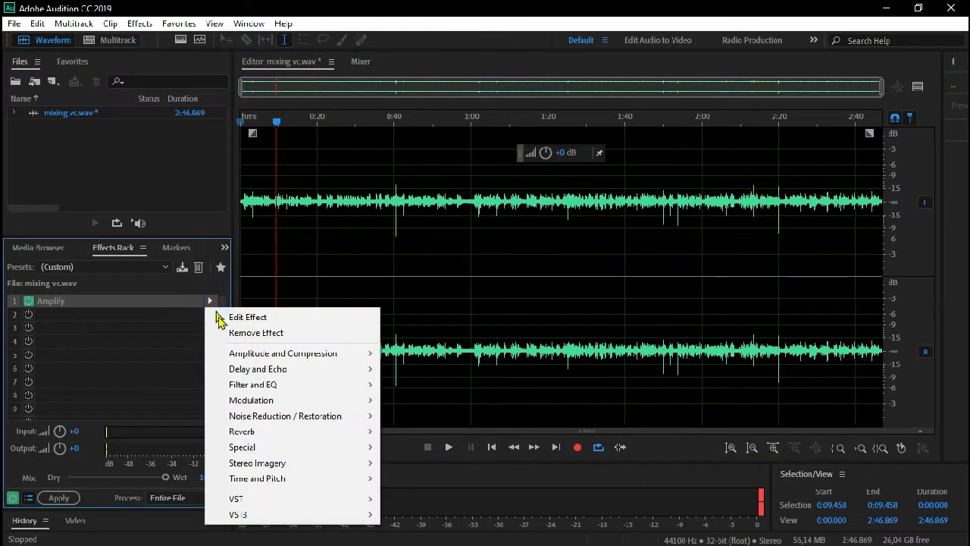
{"action": "left_click", "coordinate": [236, 335]}
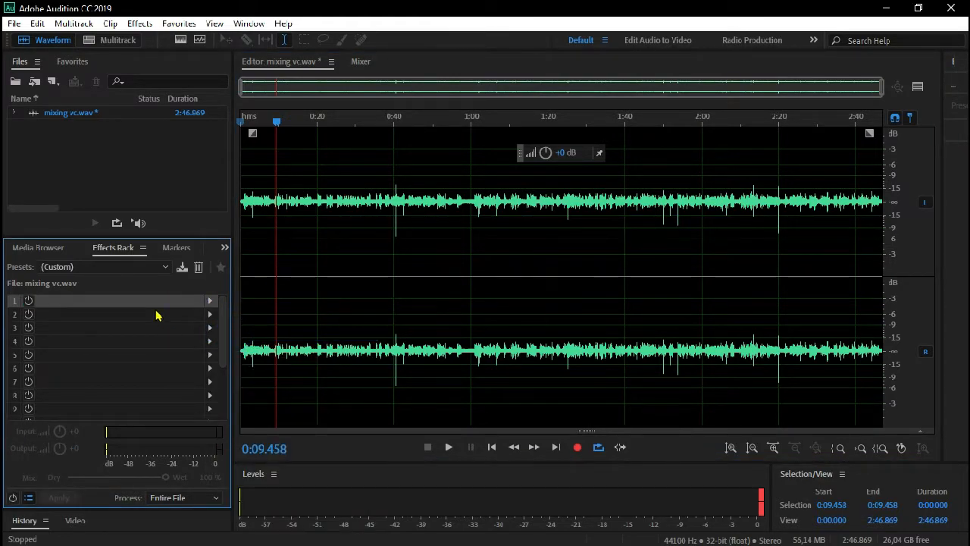
{"action": "left_click", "coordinate": [166, 268]}
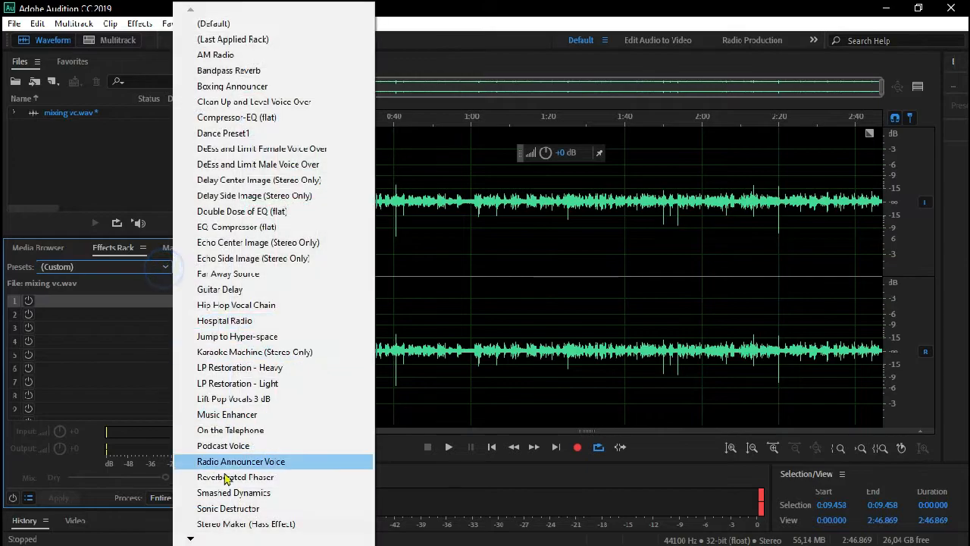
{"action": "left_click", "coordinate": [190, 538]}
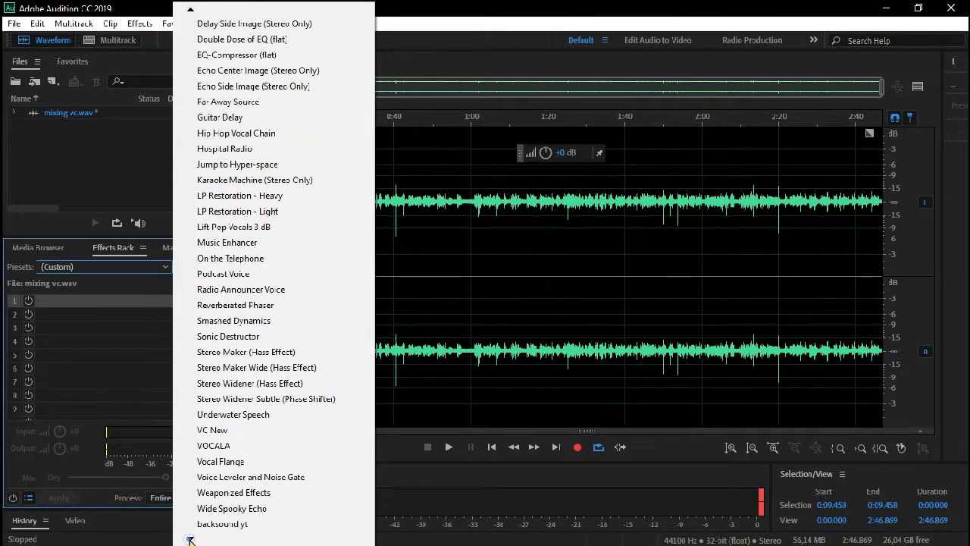
{"action": "left_click", "coordinate": [189, 538]}
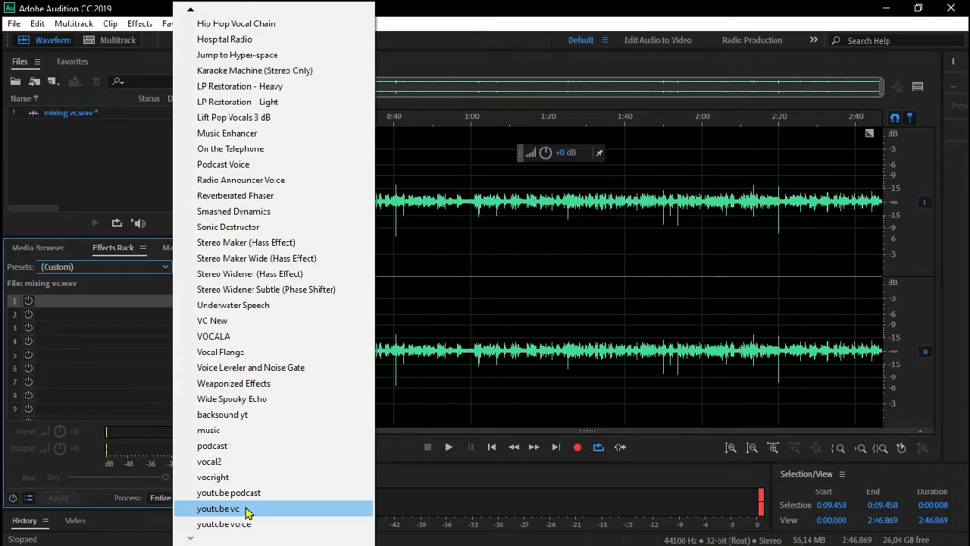
{"action": "left_click", "coordinate": [245, 509]}
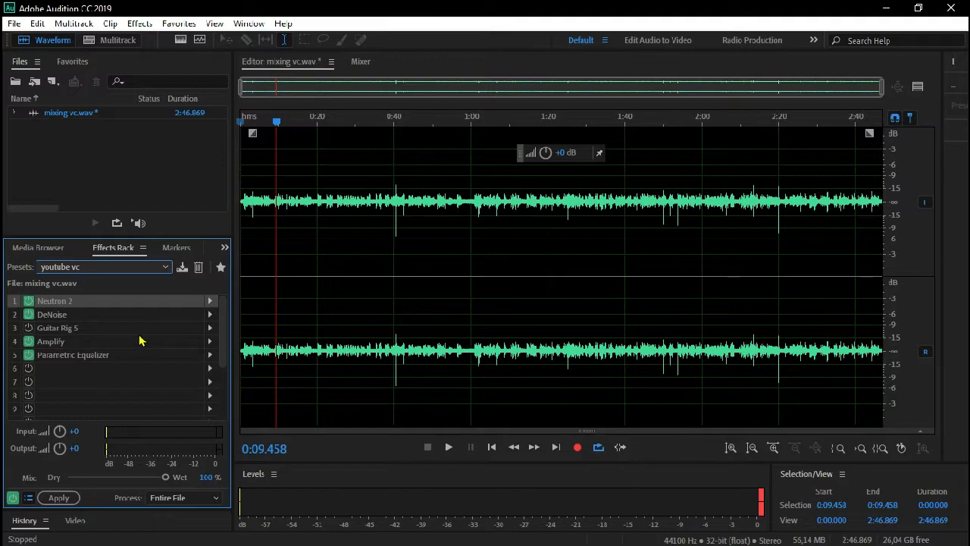
{"action": "left_click", "coordinate": [167, 369]}
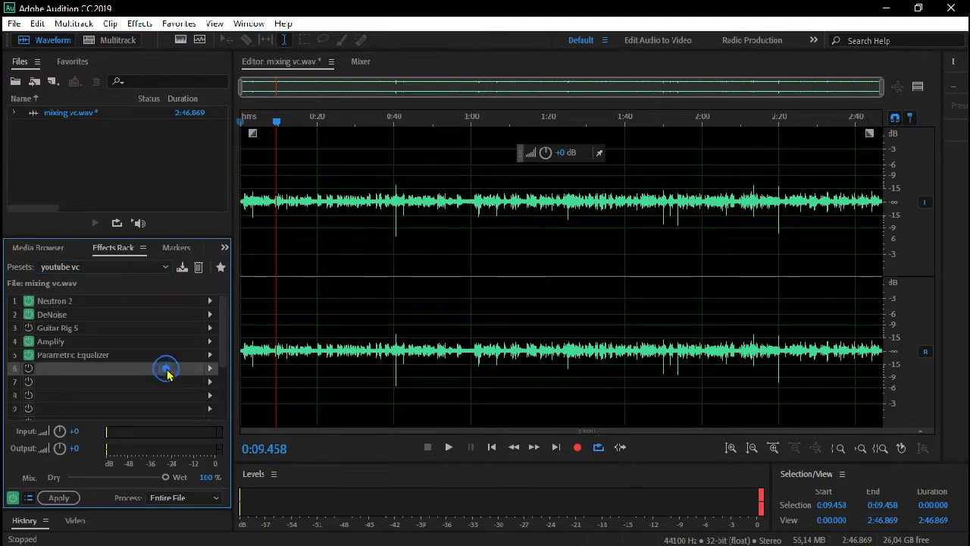
{"action": "left_click", "coordinate": [91, 302]}
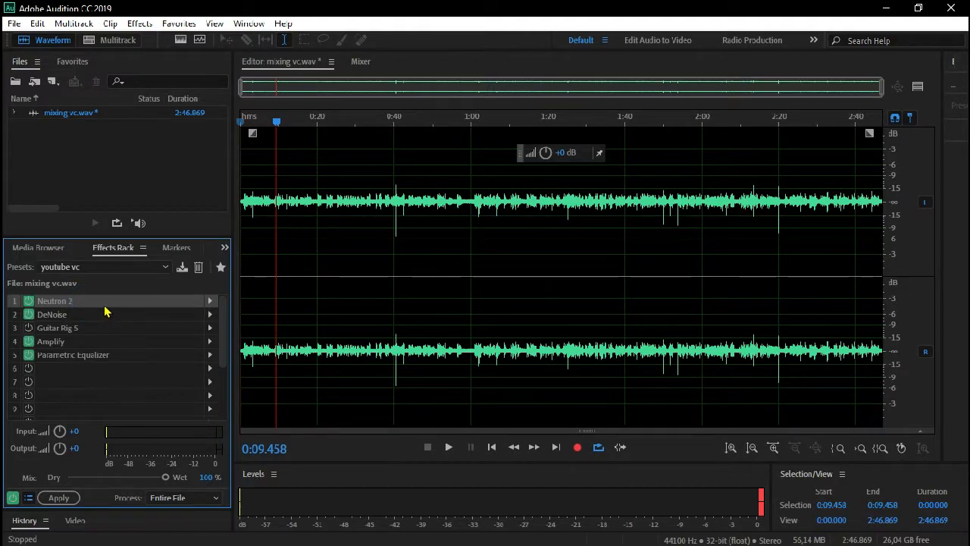
{"action": "left_click", "coordinate": [115, 317]}
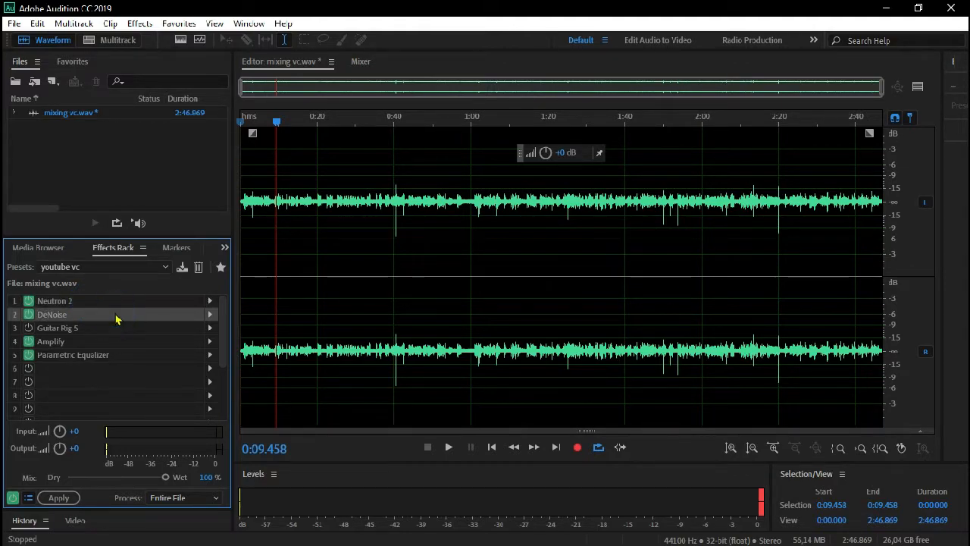
{"action": "left_click", "coordinate": [131, 302]}
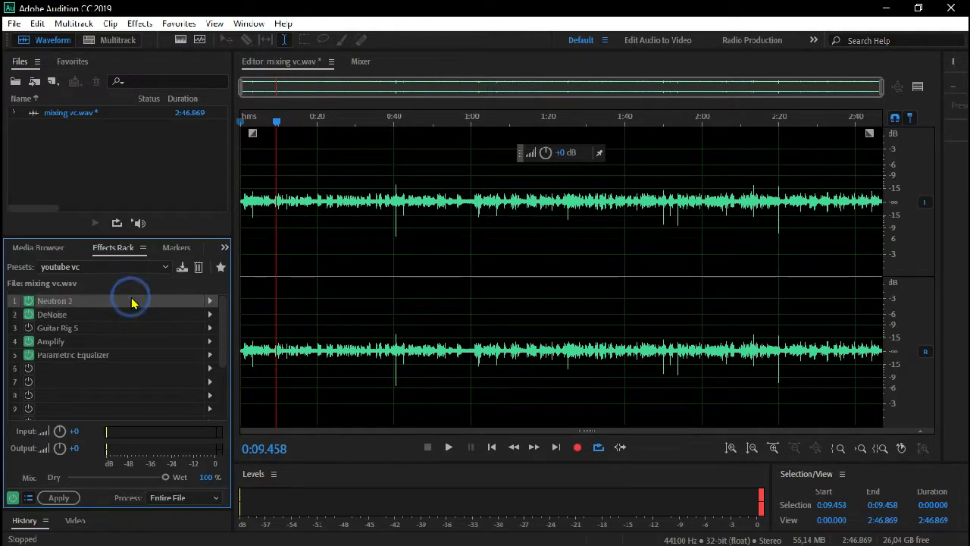
{"action": "left_click", "coordinate": [209, 303]}
{"action": "left_click", "coordinate": [156, 319]}
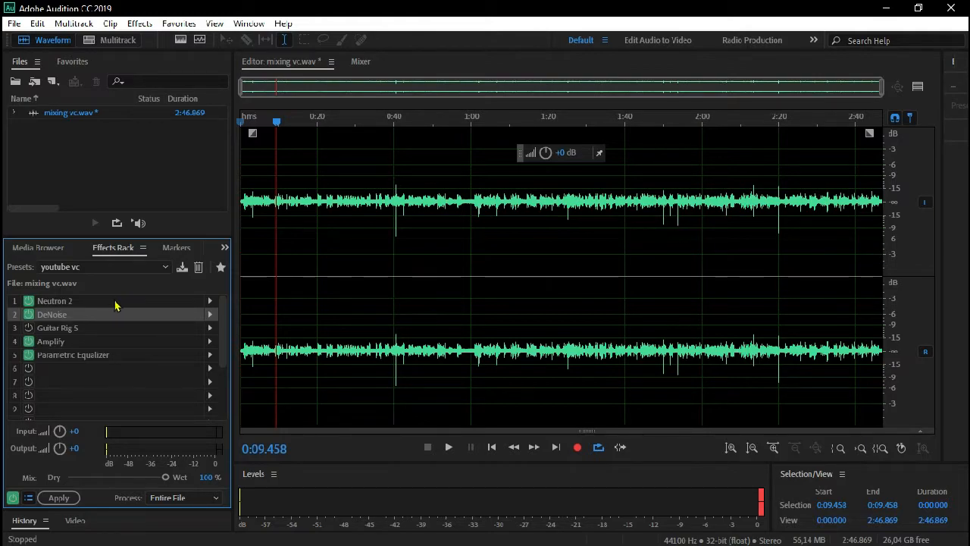
Step: Remove the Neutron 2 and Guitar Rig 5 effects from the effects rack
{"action": "left_click", "coordinate": [210, 301]}
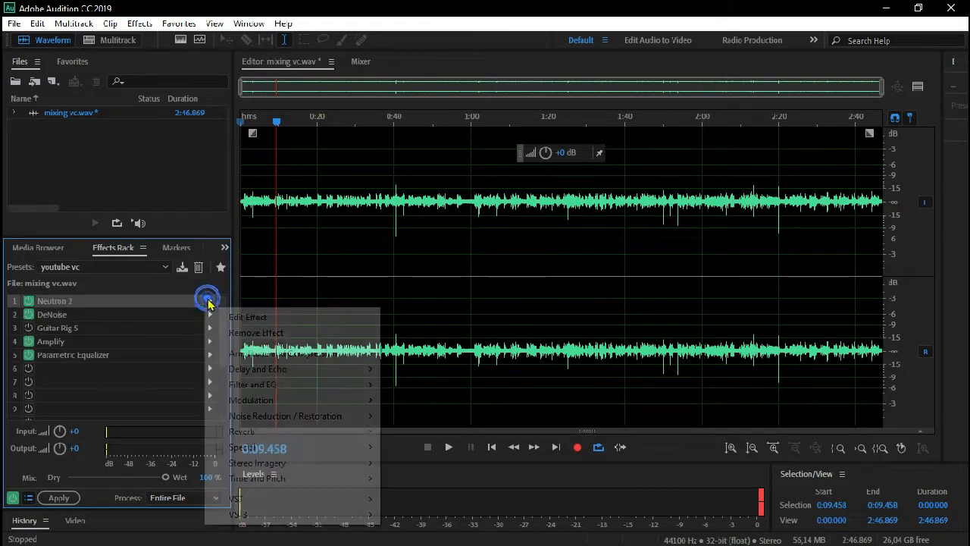
{"action": "left_click", "coordinate": [235, 333]}
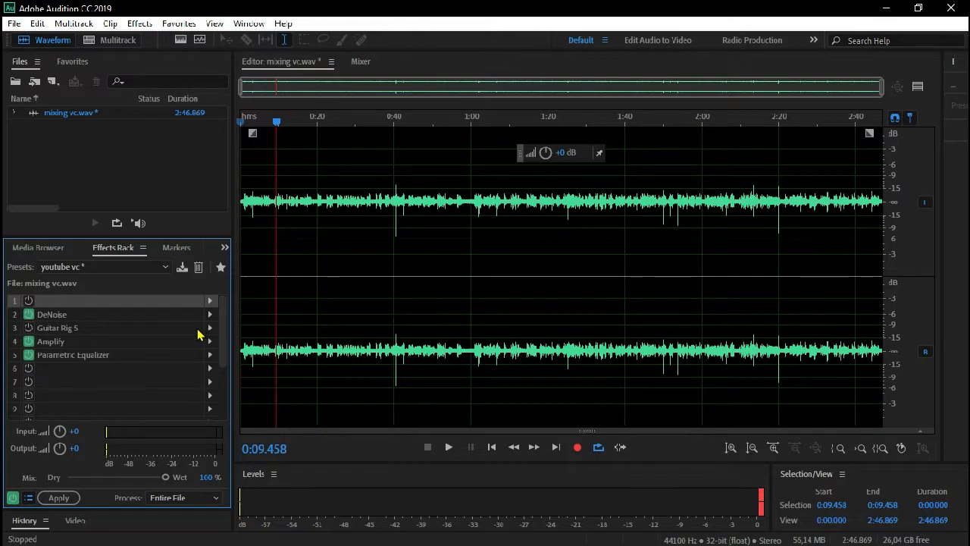
{"action": "left_click", "coordinate": [209, 330]}
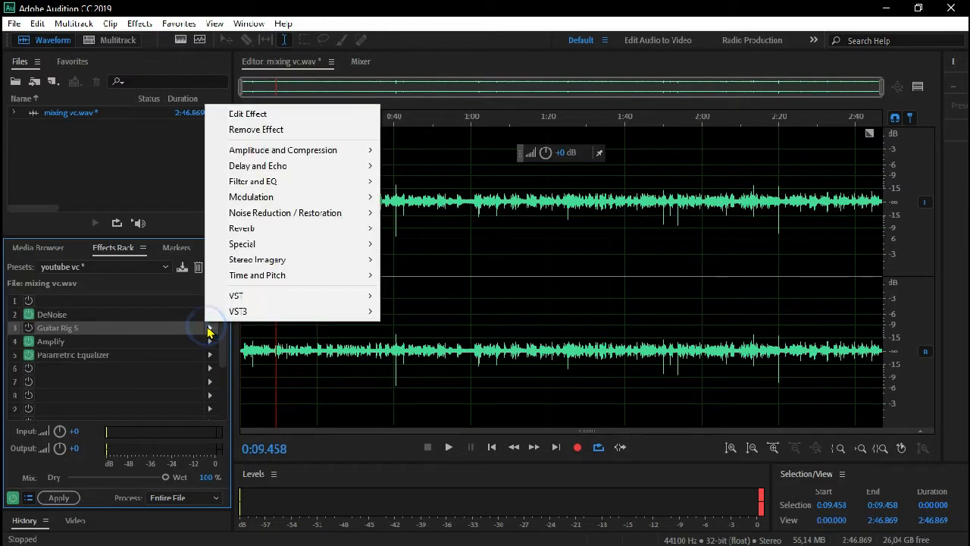
{"action": "left_click", "coordinate": [275, 132]}
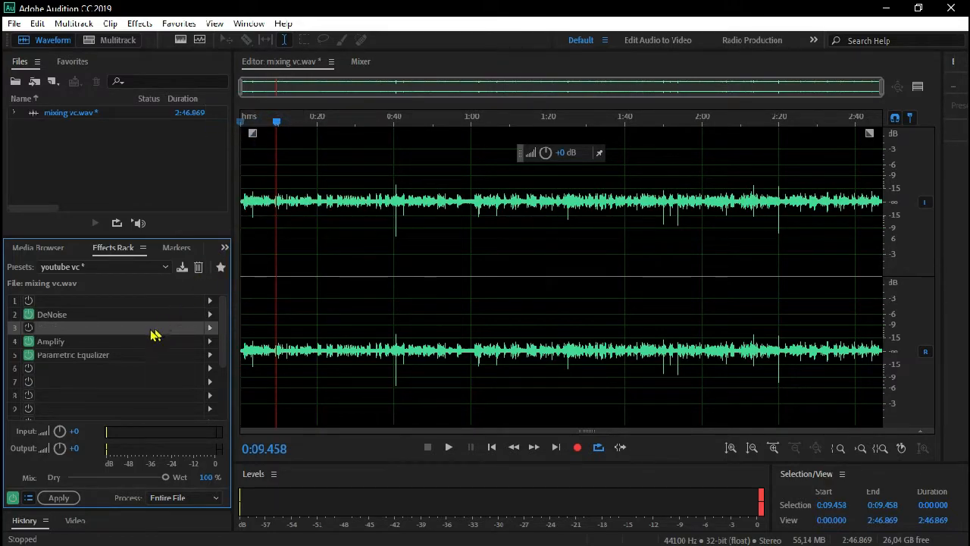
{"action": "left_click", "coordinate": [124, 369]}
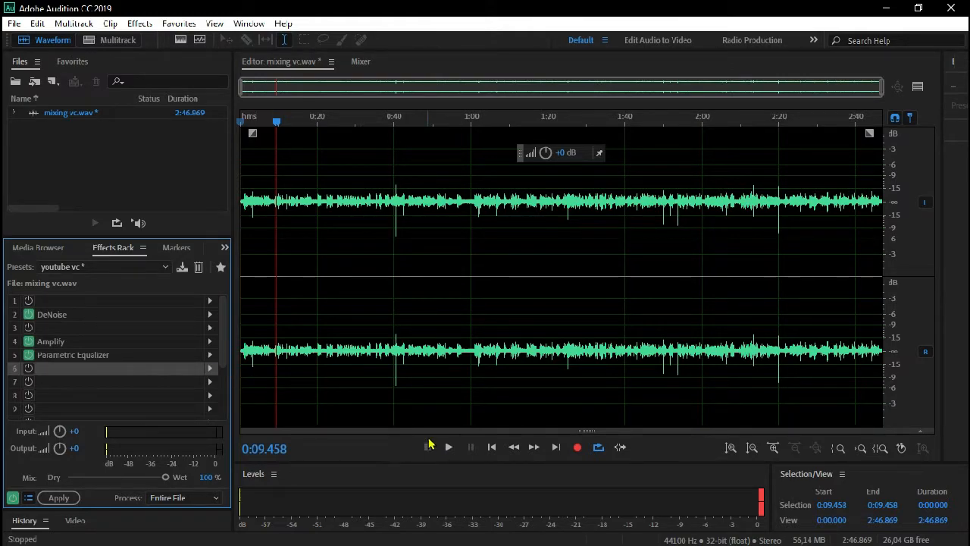
Step: Play back the recording from its start through the effects rack in two consecutive passages
{"action": "left_click", "coordinate": [490, 447]}
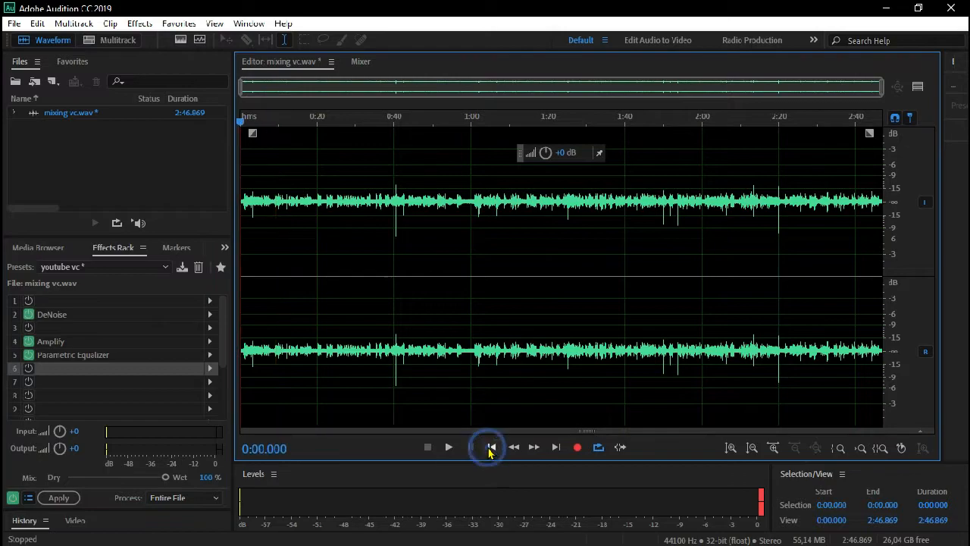
{"action": "left_click", "coordinate": [448, 447]}
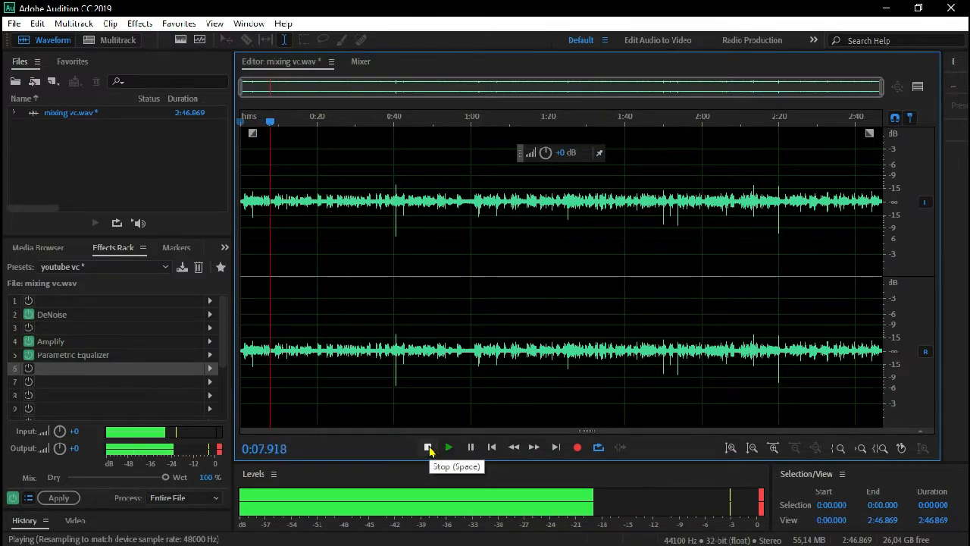
{"action": "left_click", "coordinate": [428, 447]}
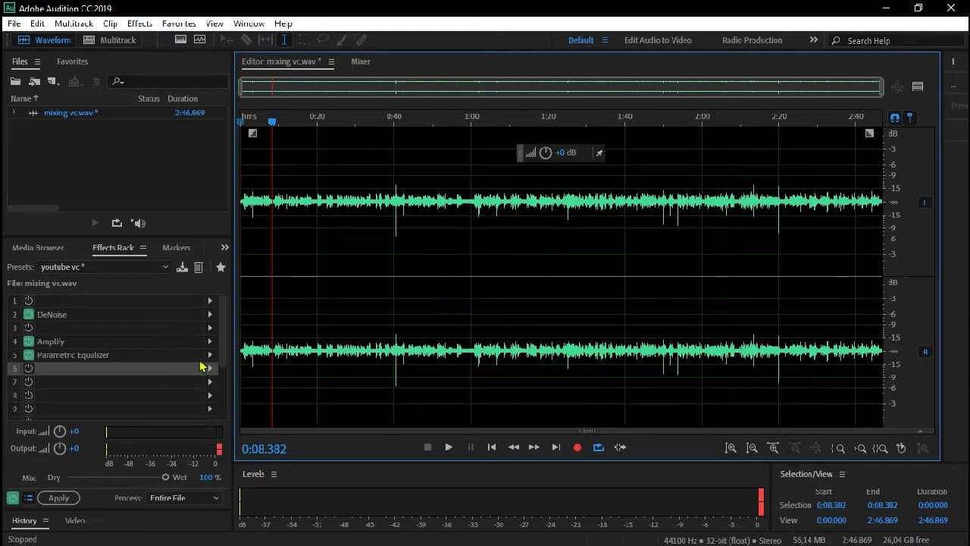
{"action": "left_click", "coordinate": [450, 448]}
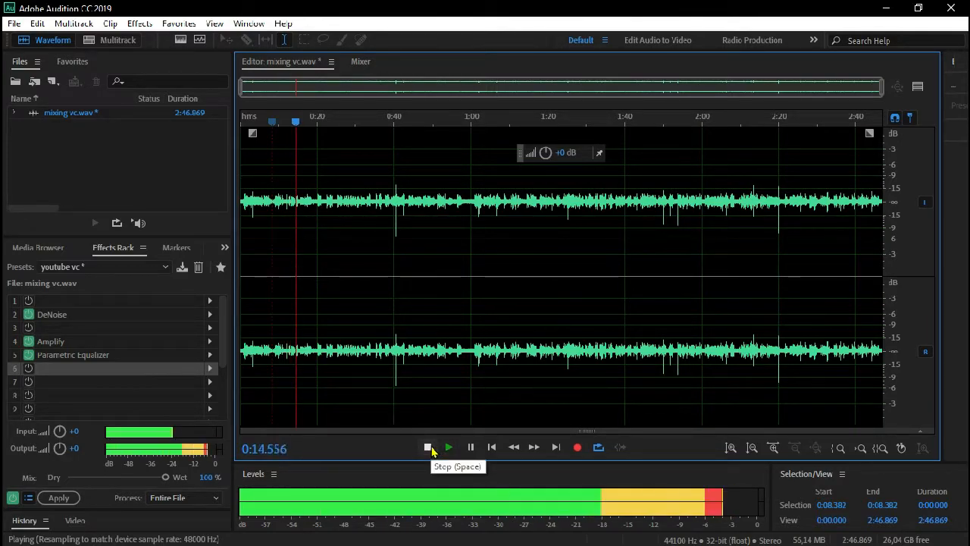
{"action": "left_click", "coordinate": [428, 447]}
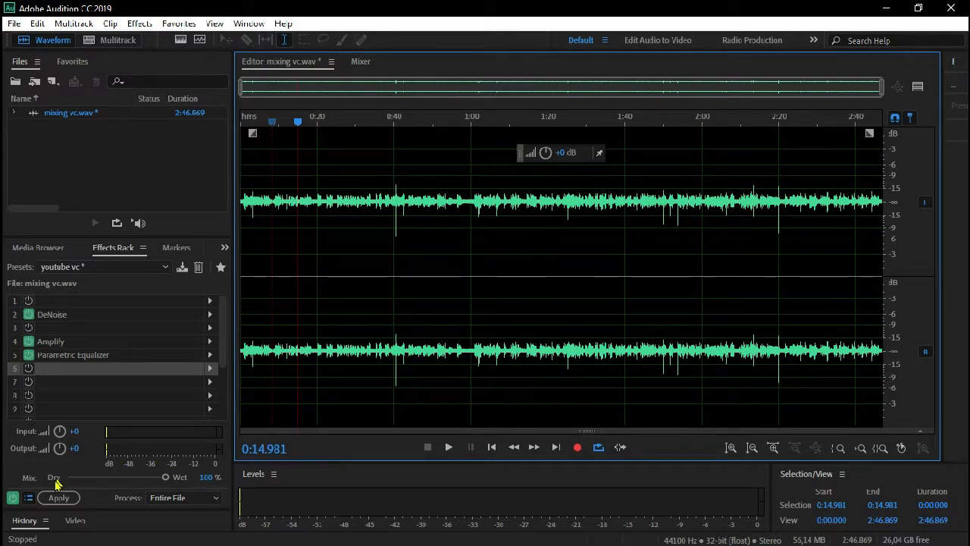
Step: Compare the recording by playing one passage with the whole effects rack bypassed and one with it switched back on
{"action": "left_click", "coordinate": [17, 497]}
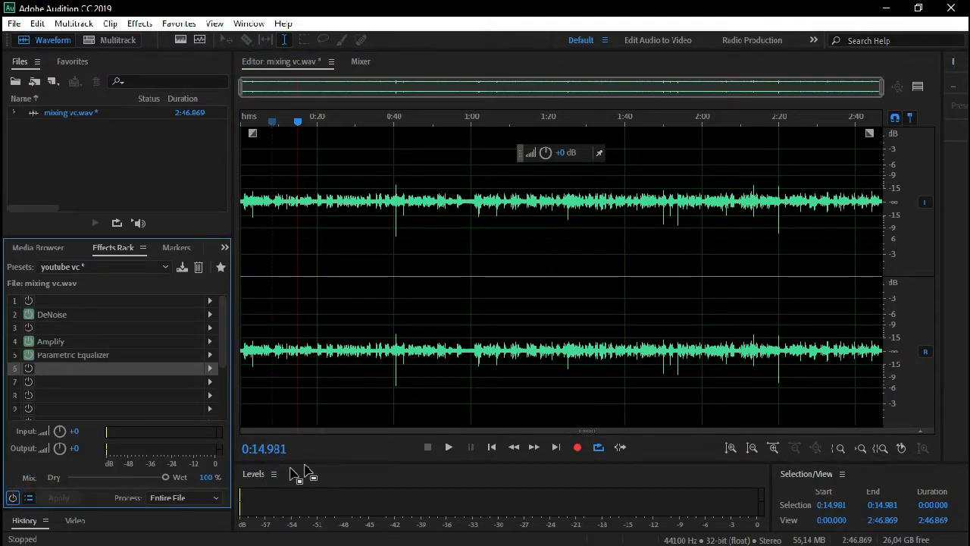
{"action": "left_click", "coordinate": [449, 447]}
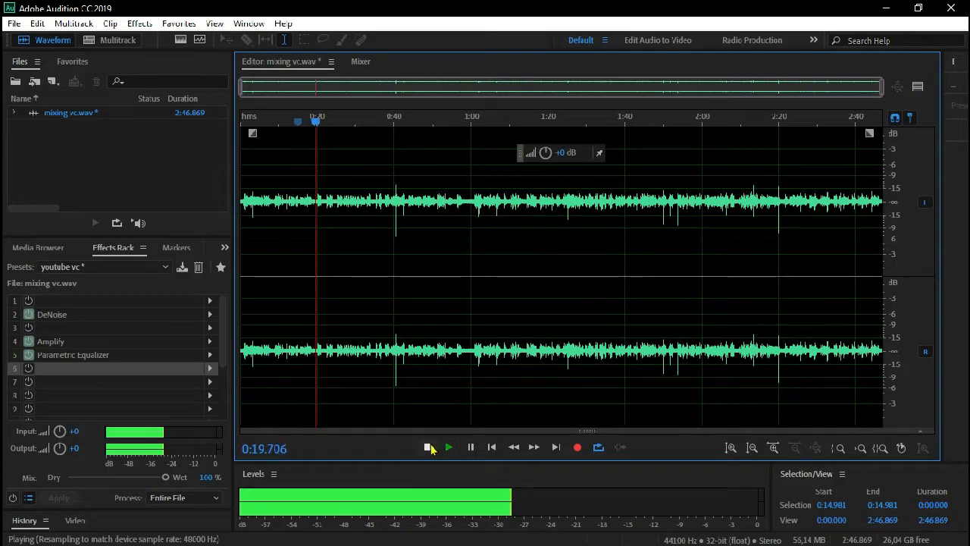
{"action": "left_click", "coordinate": [428, 447]}
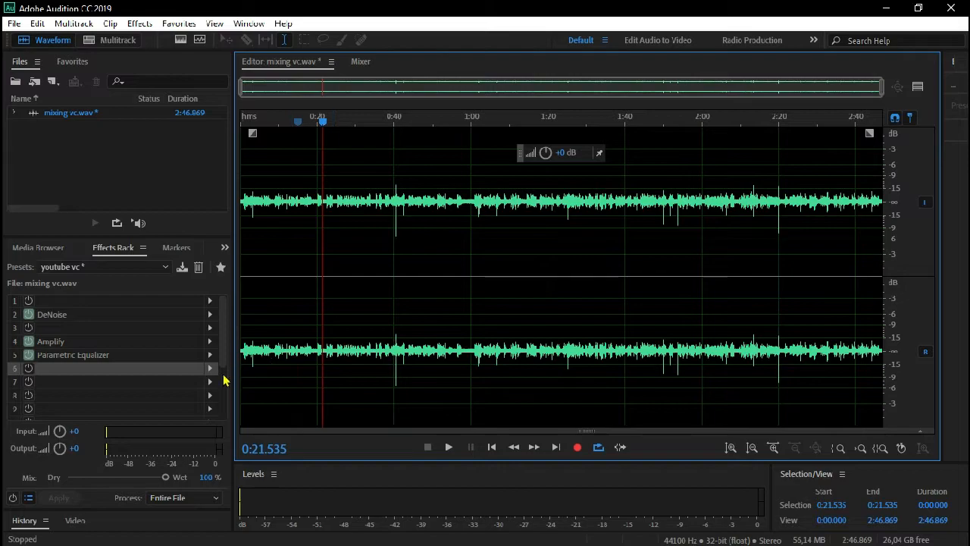
{"action": "left_click", "coordinate": [13, 497]}
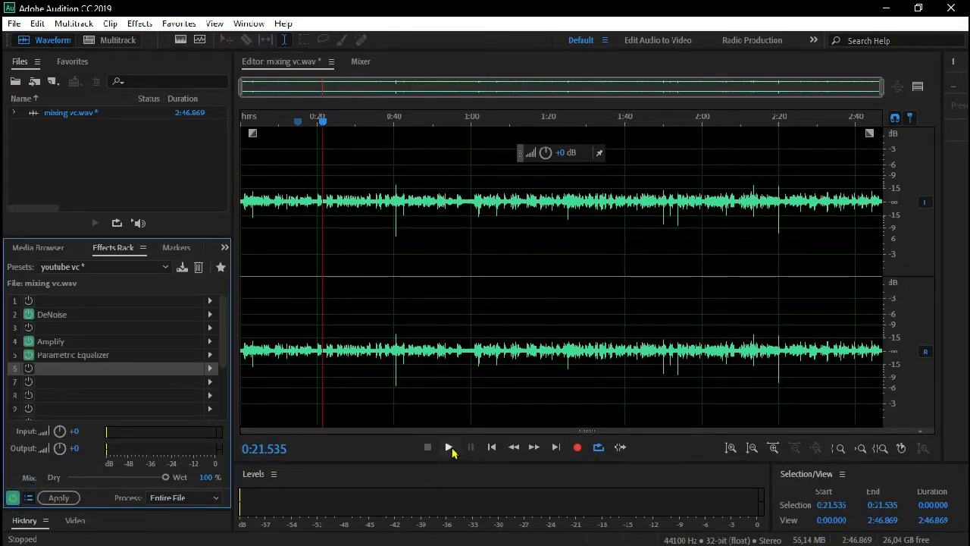
{"action": "left_click", "coordinate": [449, 448]}
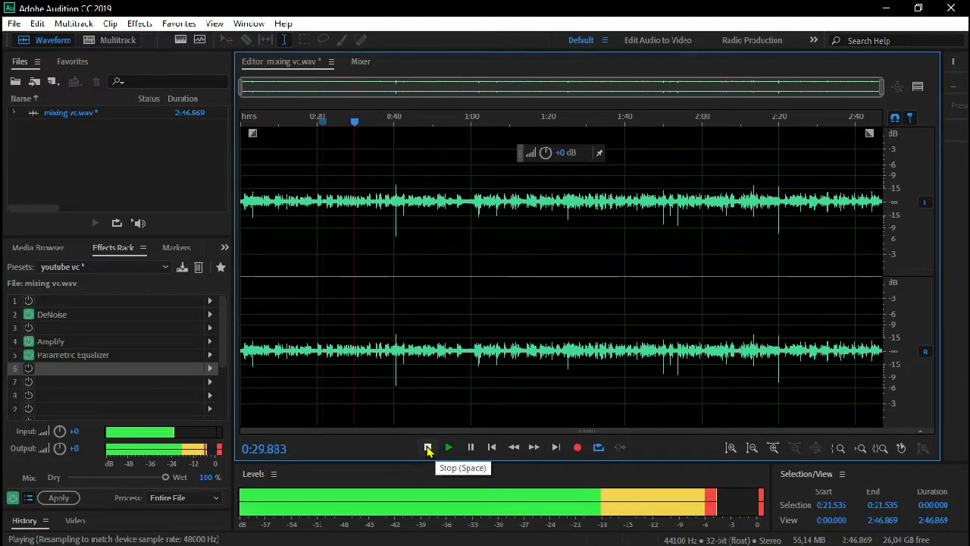
{"action": "left_click", "coordinate": [428, 447]}
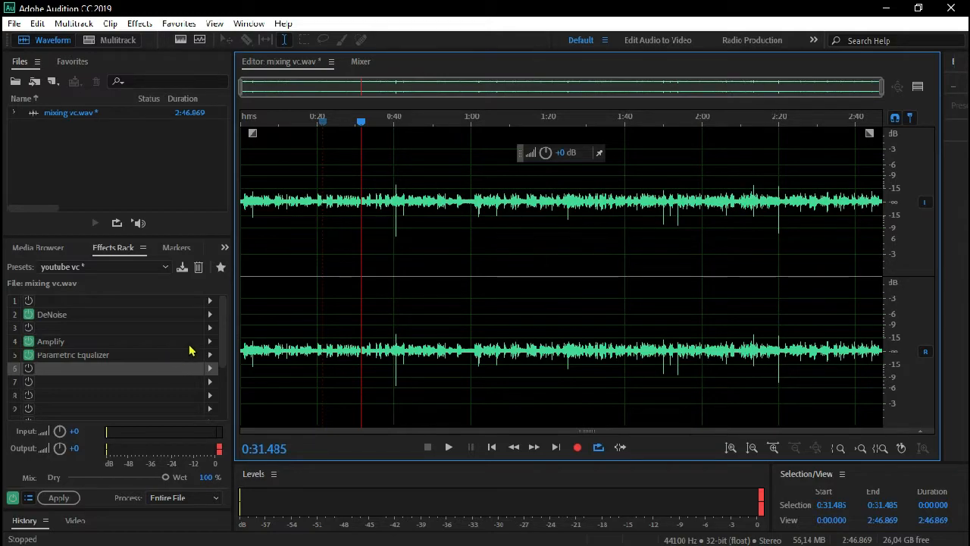
Step: During playback, set the Parametric Equalizer's high-pass to about 133 Hz and its low shelf to about 204 Hz at -2.1 dB
{"action": "left_click", "coordinate": [212, 356]}
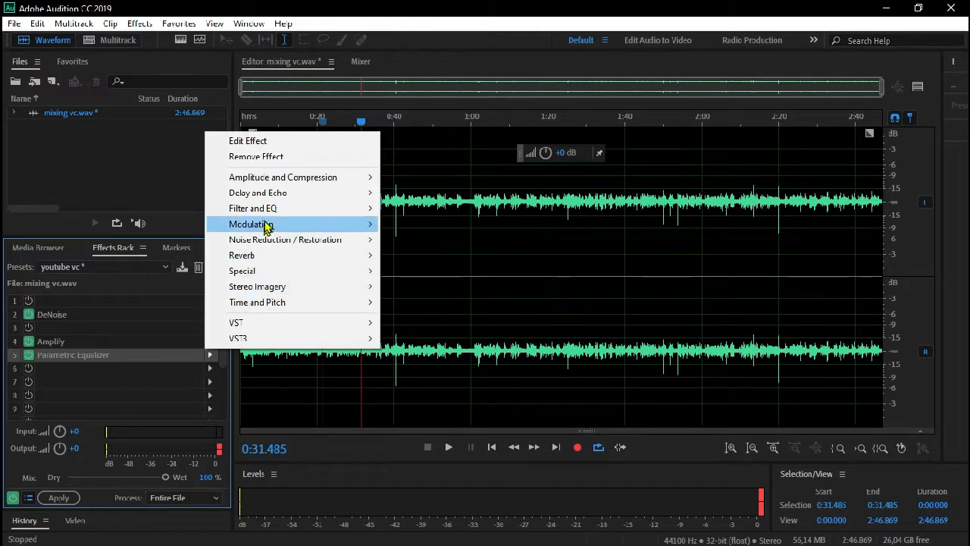
{"action": "left_click", "coordinate": [278, 142]}
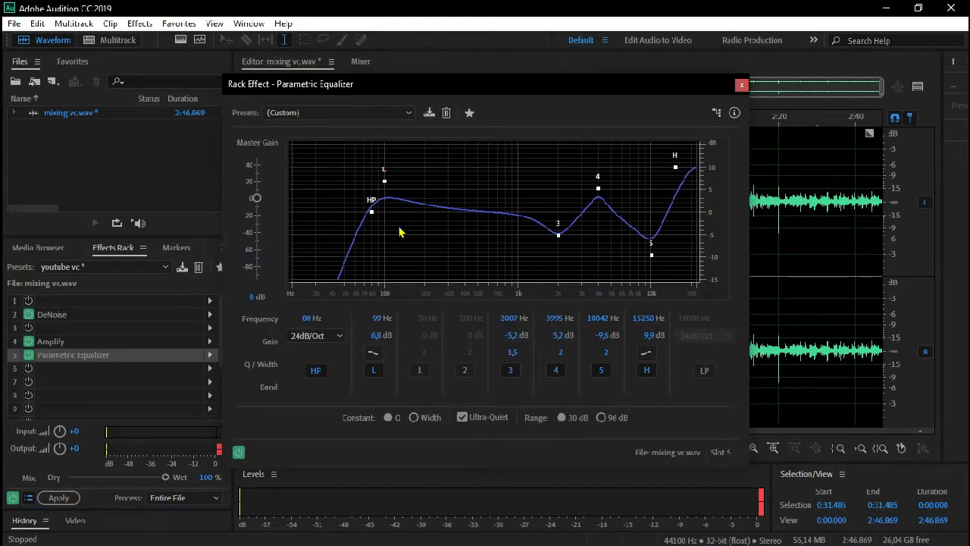
{"action": "left_click_drag", "start_coordinate": [673, 103], "coordinate": [707, 494]}
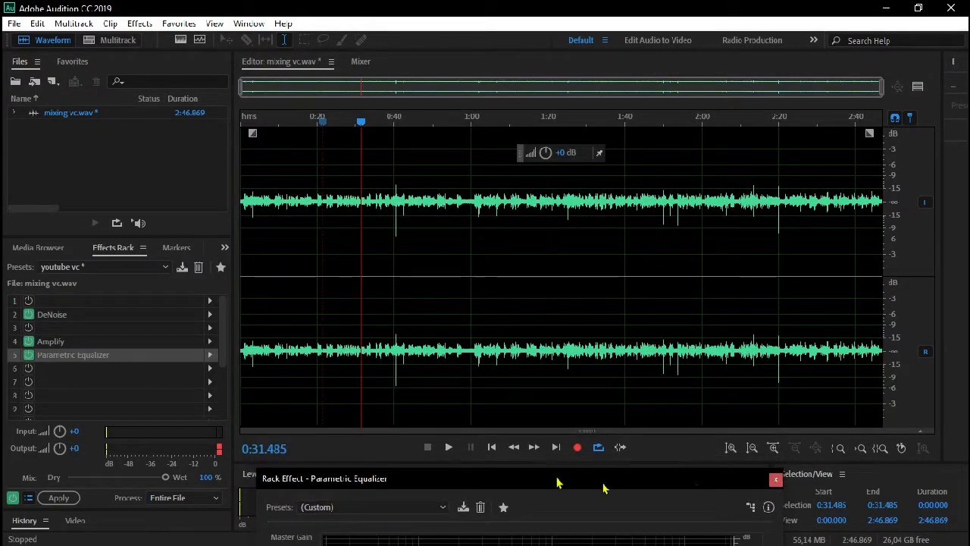
{"action": "left_click", "coordinate": [446, 449]}
{"action": "left_click_drag", "start_coordinate": [488, 481], "coordinate": [477, 127]}
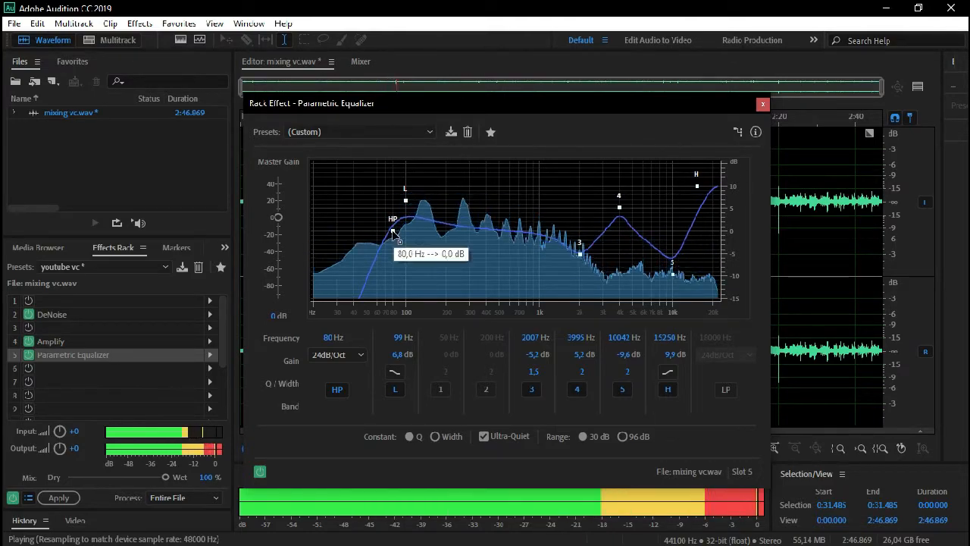
{"action": "left_click_drag", "start_coordinate": [392, 230], "coordinate": [423, 279]}
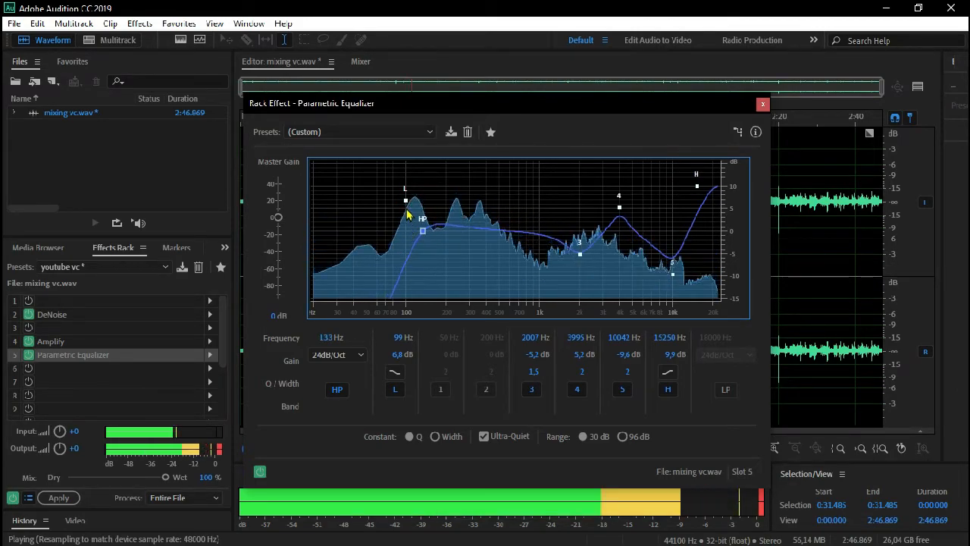
{"action": "left_click_drag", "start_coordinate": [407, 203], "coordinate": [448, 240]}
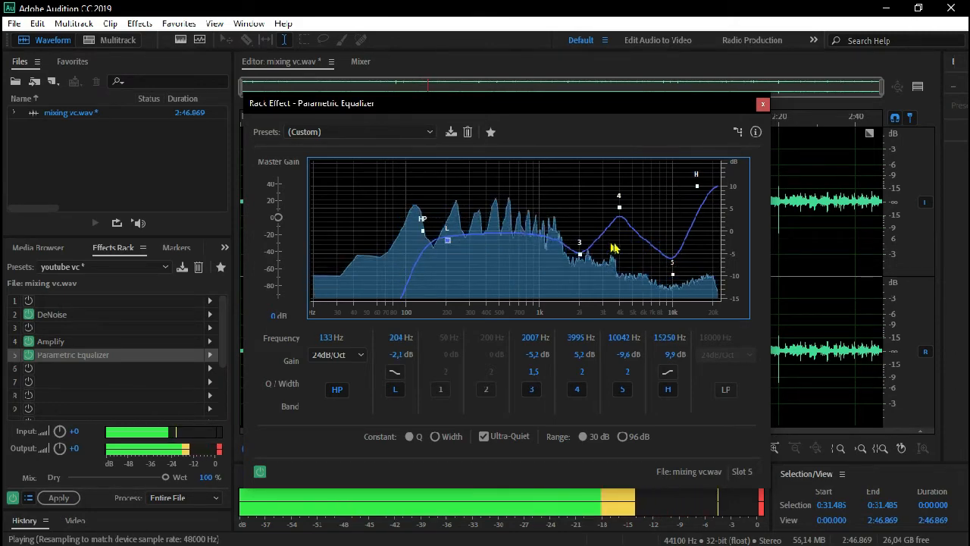
Step: Adjust equalizer band 5 to about 9919 Hz at -6 dB, band 4 to 3946 Hz at 9.3 dB, and band 3 to -5.7 dB
{"action": "left_click_drag", "start_coordinate": [671, 280], "coordinate": [671, 256]}
{"action": "left_click_drag", "start_coordinate": [619, 207], "coordinate": [619, 189]}
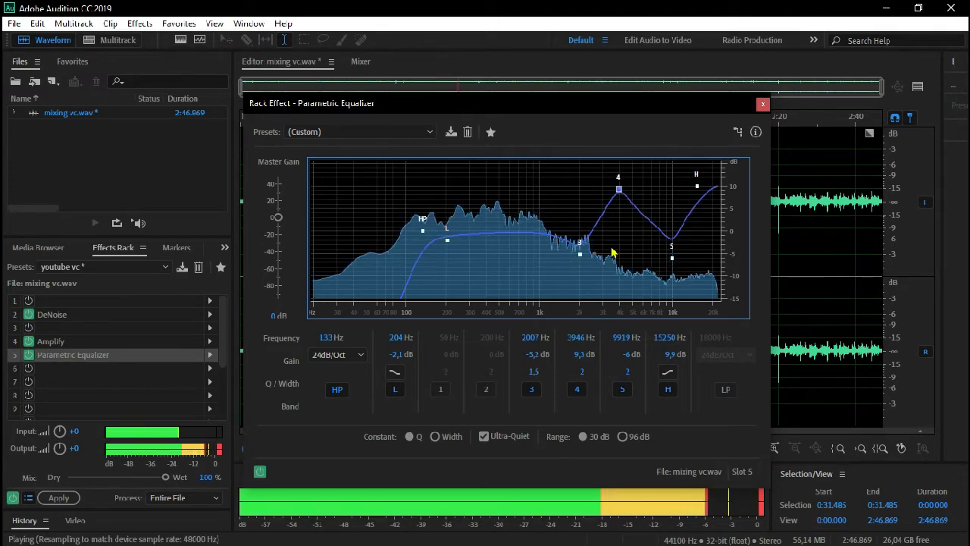
{"action": "left_click_drag", "start_coordinate": [580, 253], "coordinate": [580, 258]}
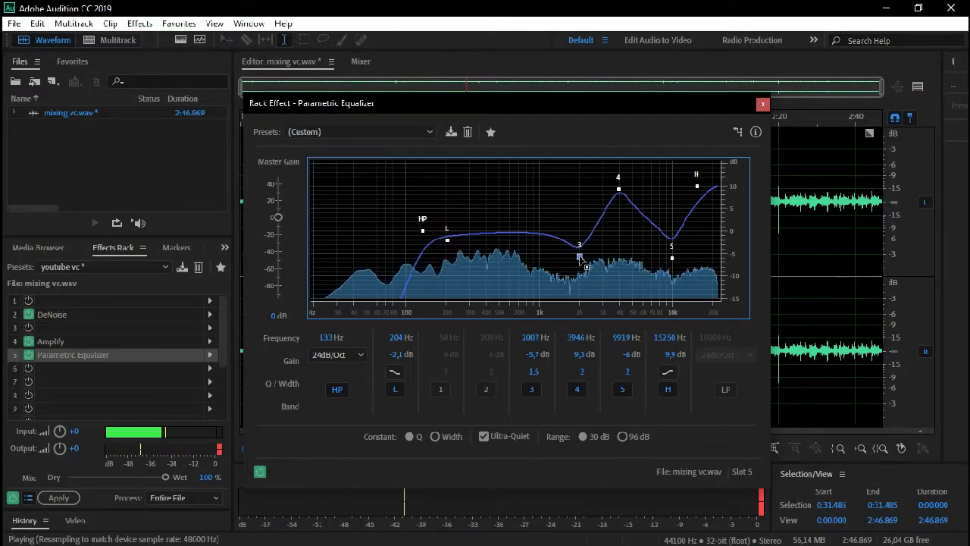
{"action": "left_click", "coordinate": [762, 104]}
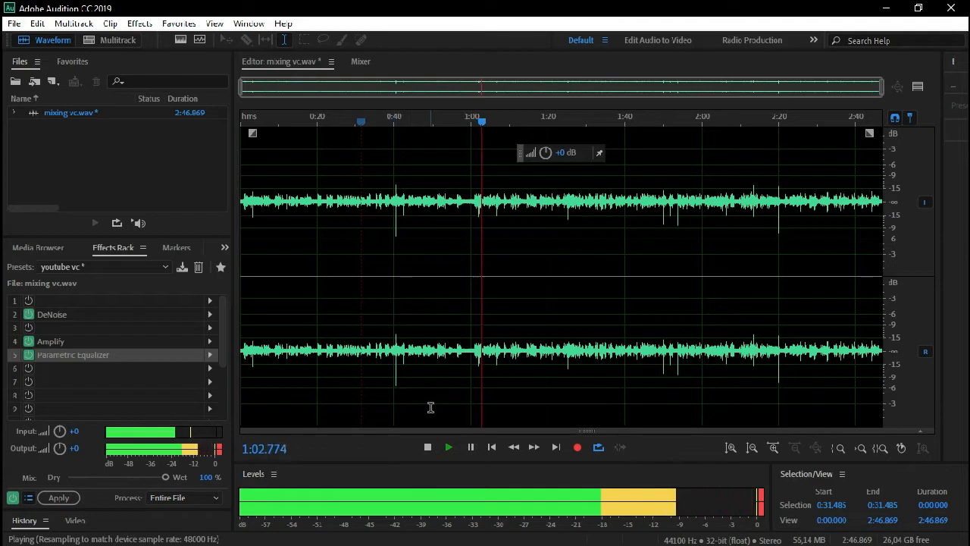
Step: Raise the DeNoise effect's amount to 100% while listening, and pause playback
{"action": "left_click", "coordinate": [211, 316]}
{"action": "left_click", "coordinate": [307, 332]}
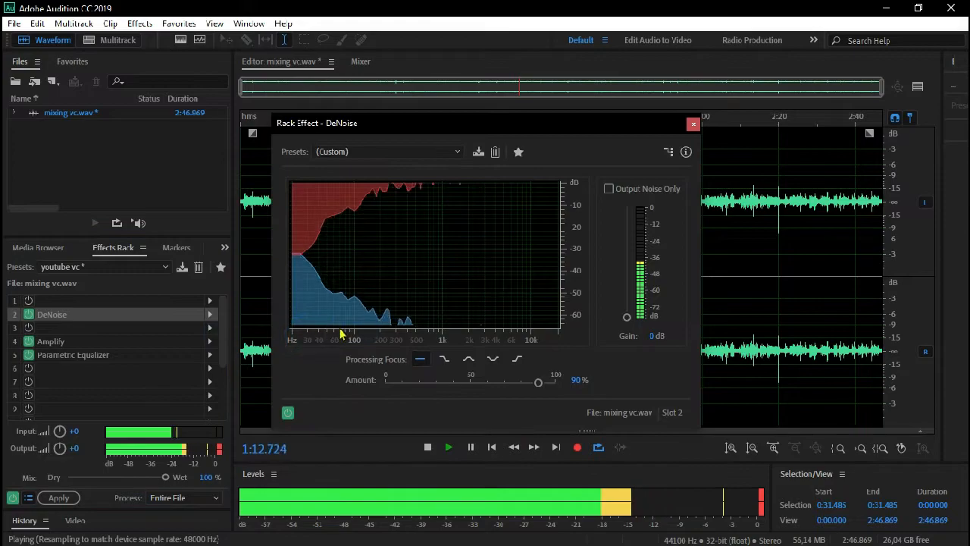
{"action": "left_click_drag", "start_coordinate": [539, 382], "coordinate": [559, 385]}
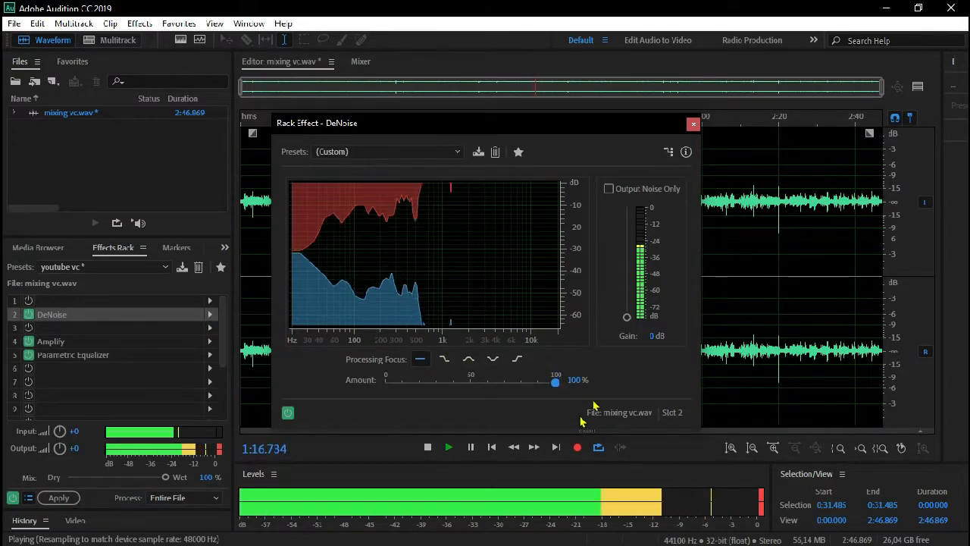
{"action": "left_click", "coordinate": [693, 125]}
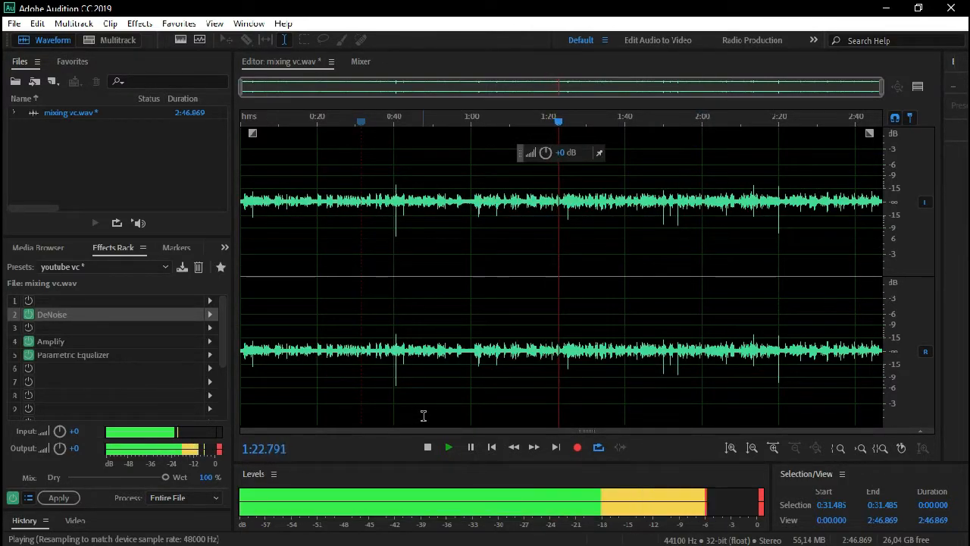
{"action": "left_click", "coordinate": [472, 448]}
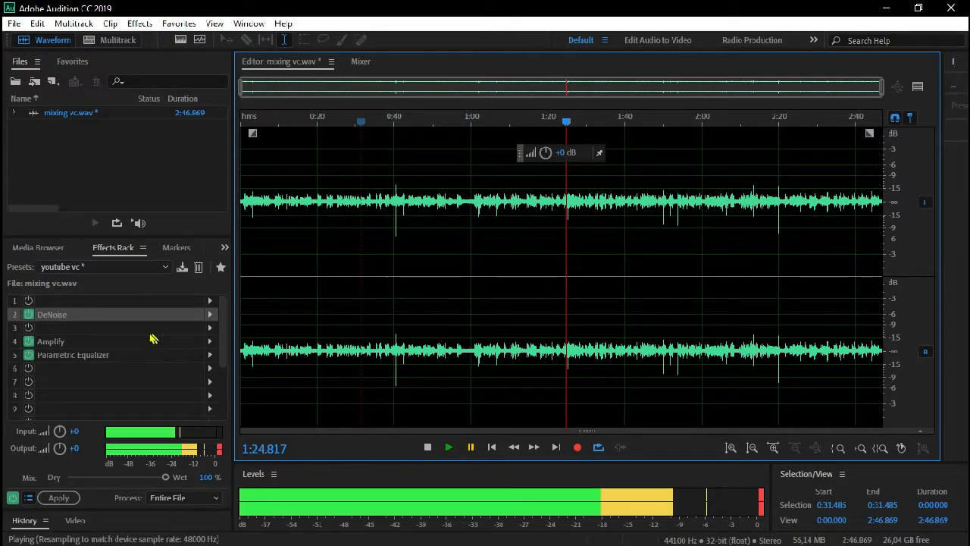
Step: Add a Surround Reverb effect to rack slot 3 and load its Center Stage preset
{"action": "left_click", "coordinate": [212, 332]}
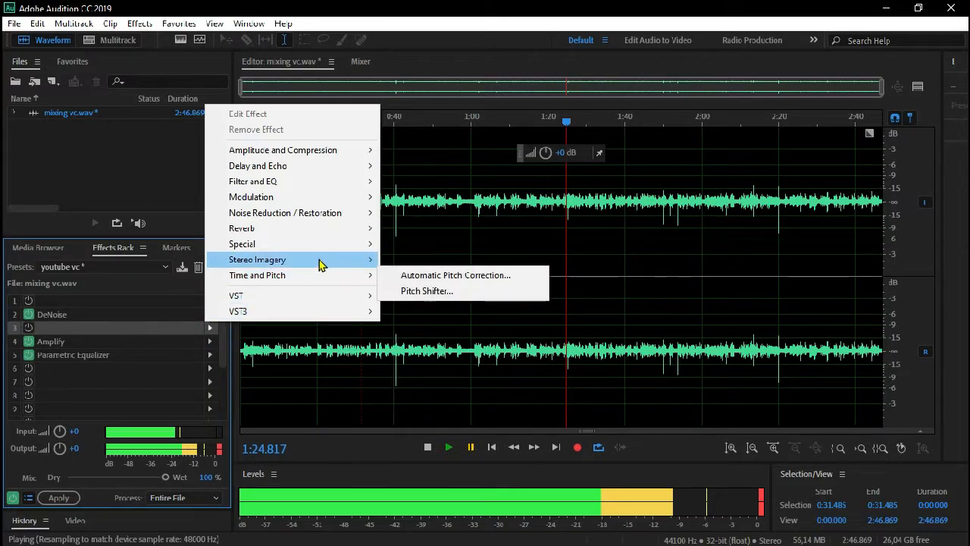
{"action": "mouse_move", "coordinate": [321, 232]}
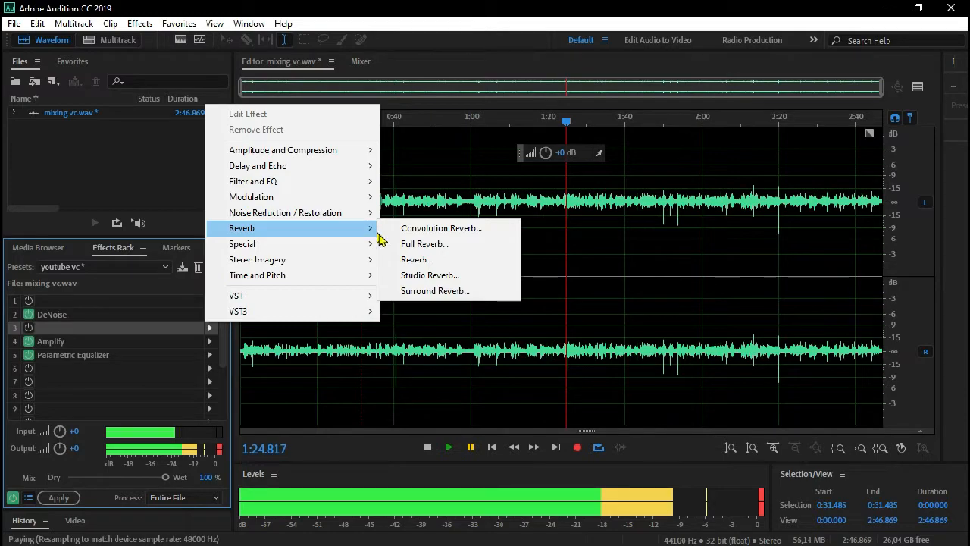
{"action": "left_click", "coordinate": [457, 291]}
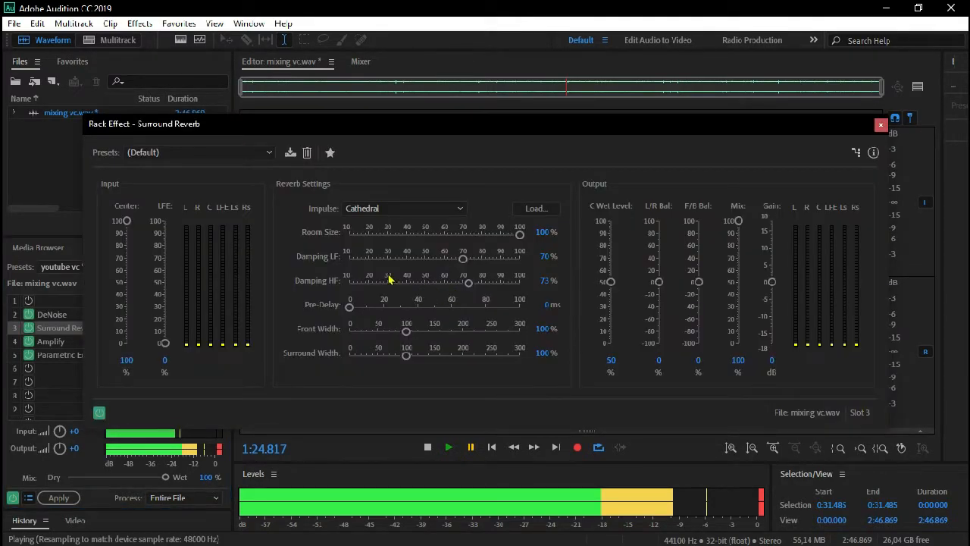
{"action": "left_click", "coordinate": [254, 152]}
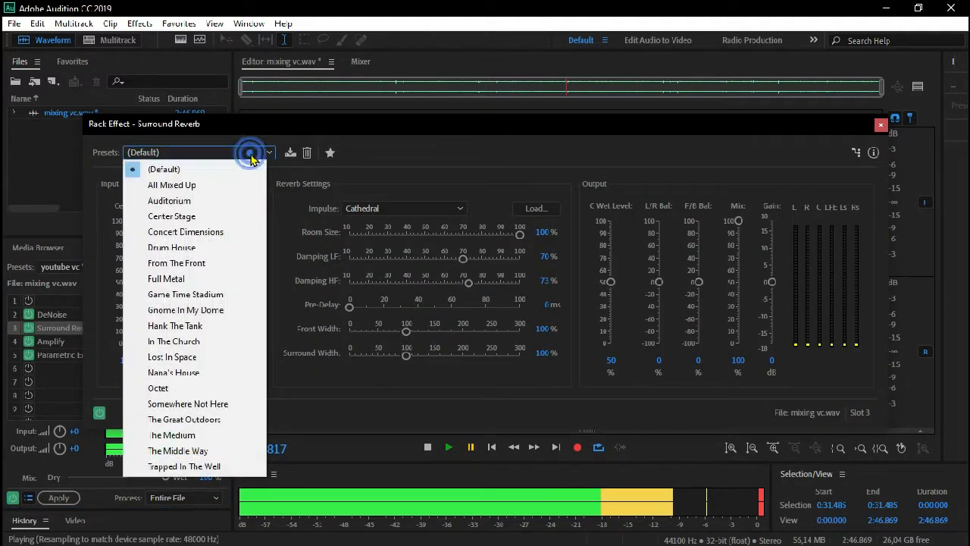
{"action": "left_click", "coordinate": [210, 226]}
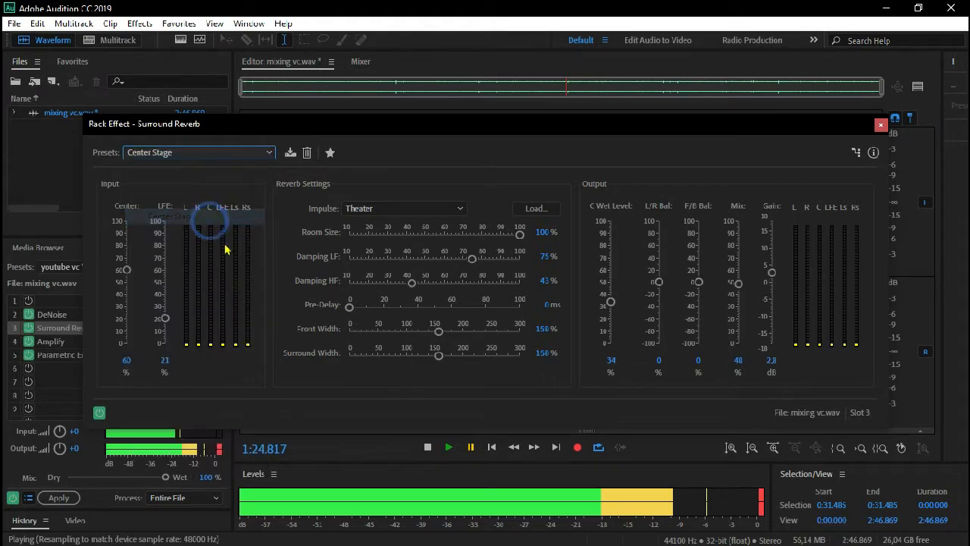
Step: Reduce the Surround Reverb's room size to about 81% while the recording plays
{"action": "left_click", "coordinate": [447, 448]}
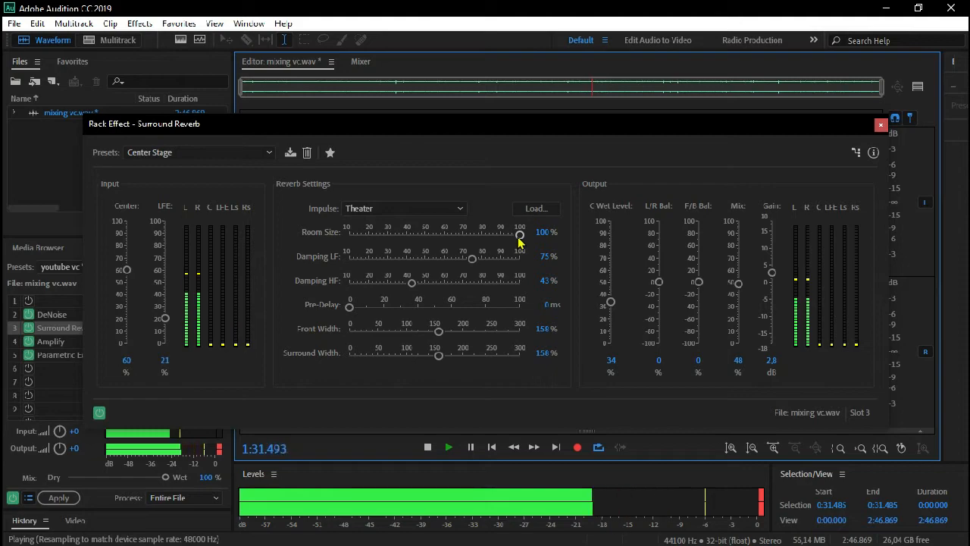
{"action": "left_click_drag", "start_coordinate": [518, 238], "coordinate": [483, 237]}
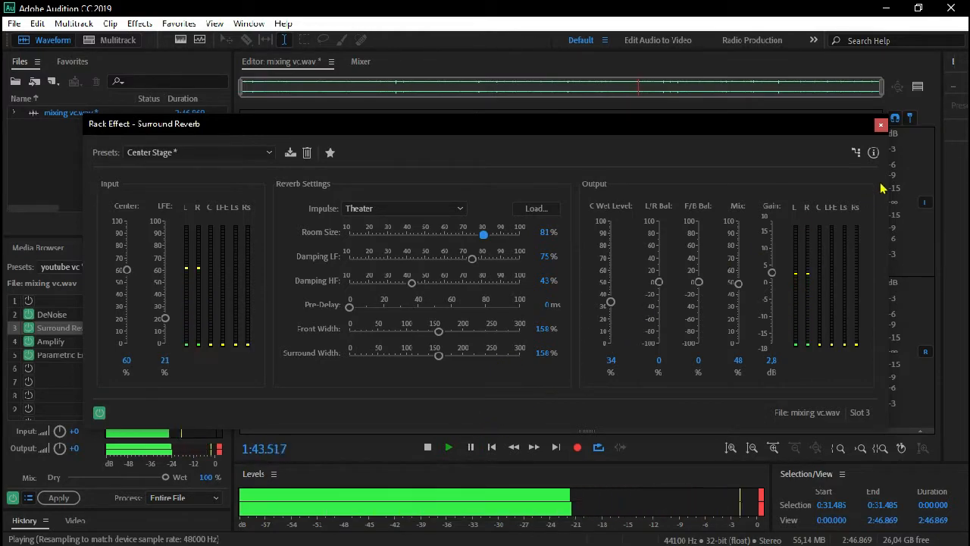
{"action": "left_click", "coordinate": [881, 124]}
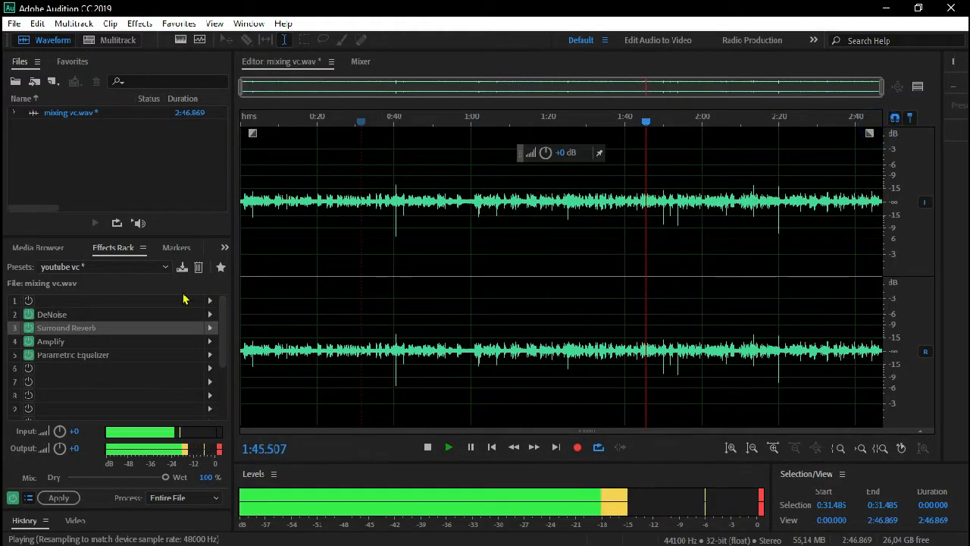
Step: Bypass the Surround Reverb in slot 3, pause playback and return the playhead to the start of the recording
{"action": "left_click", "coordinate": [28, 327]}
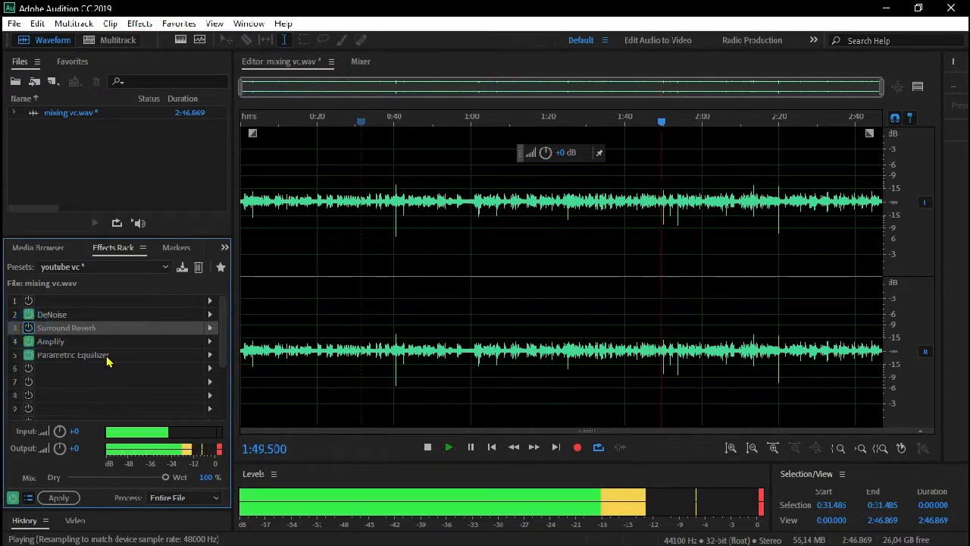
{"action": "left_click", "coordinate": [468, 447]}
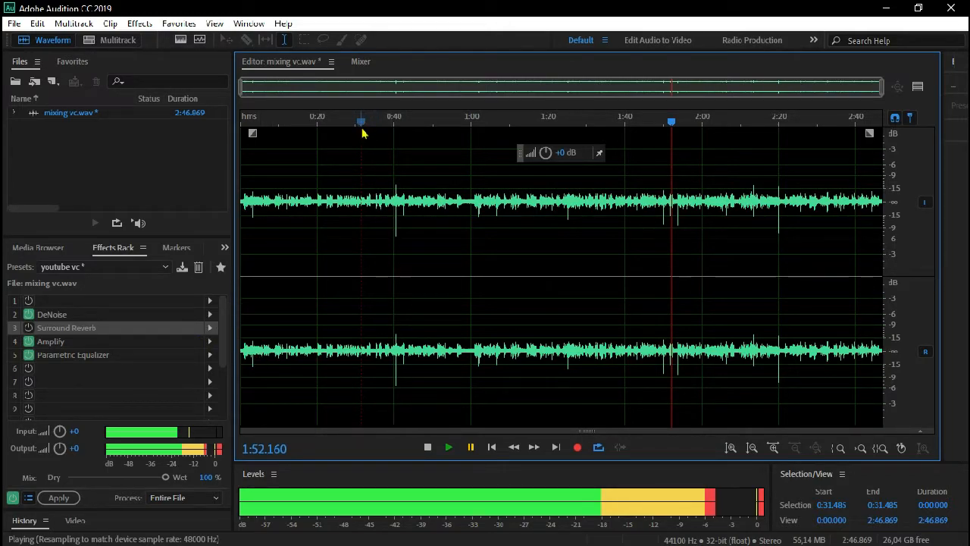
{"action": "left_click_drag", "start_coordinate": [361, 125], "coordinate": [247, 121]}
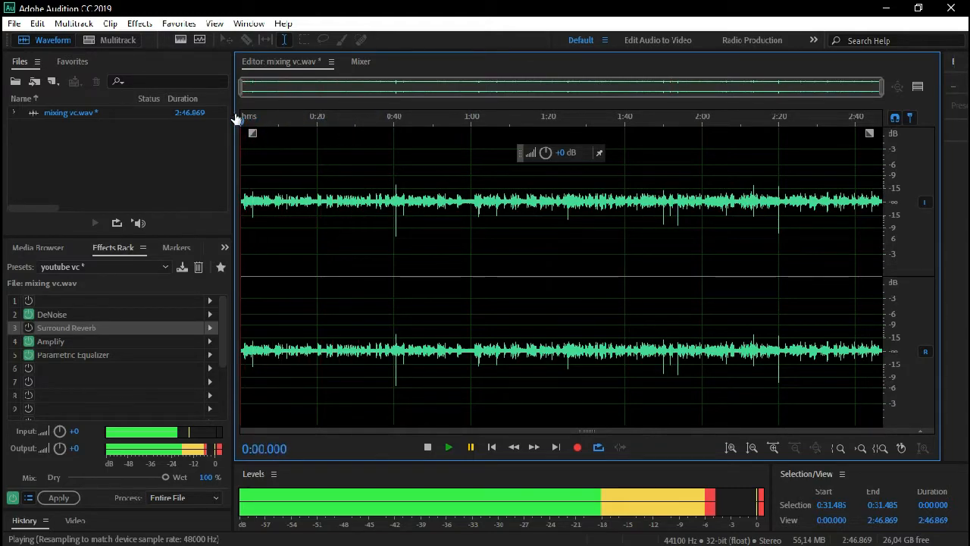
{"action": "left_click", "coordinate": [13, 24]}
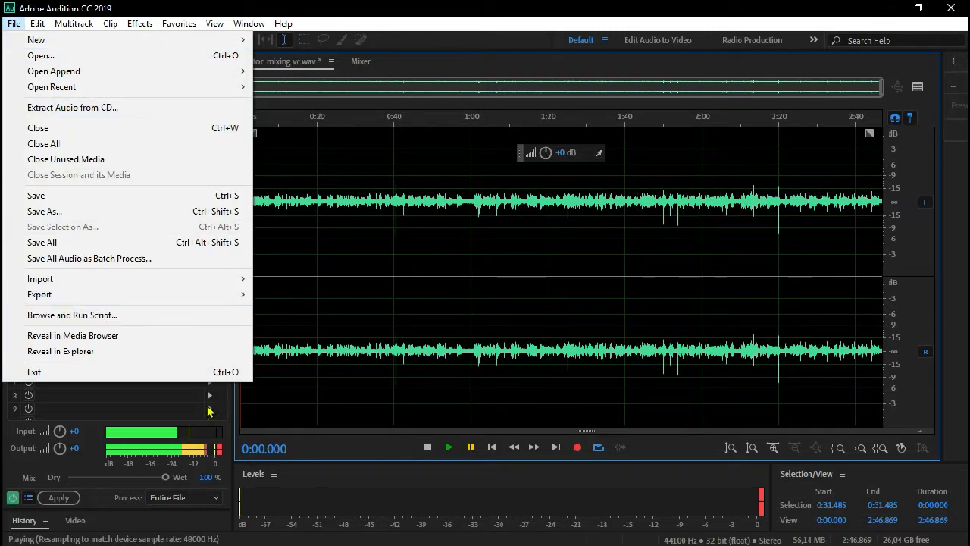
{"action": "left_click", "coordinate": [267, 450]}
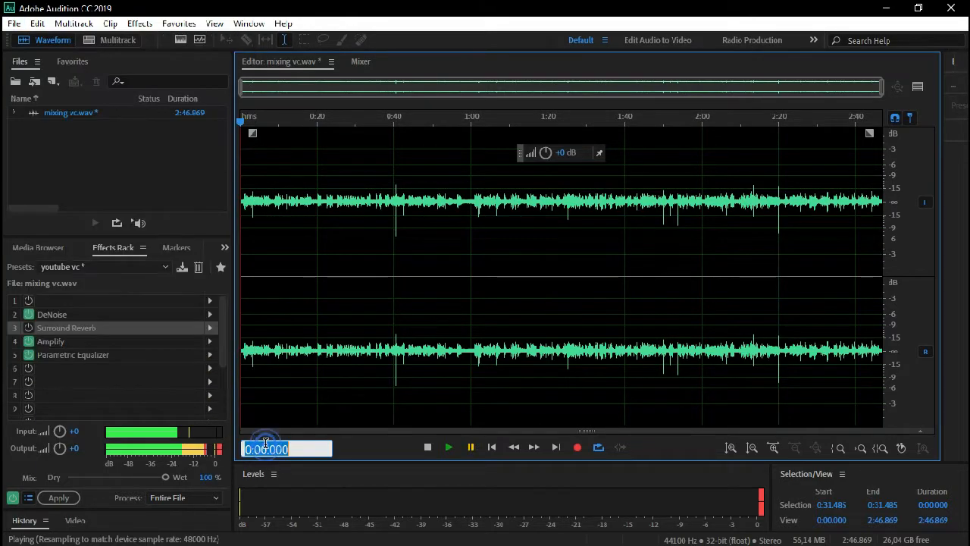
{"action": "left_click", "coordinate": [351, 459]}
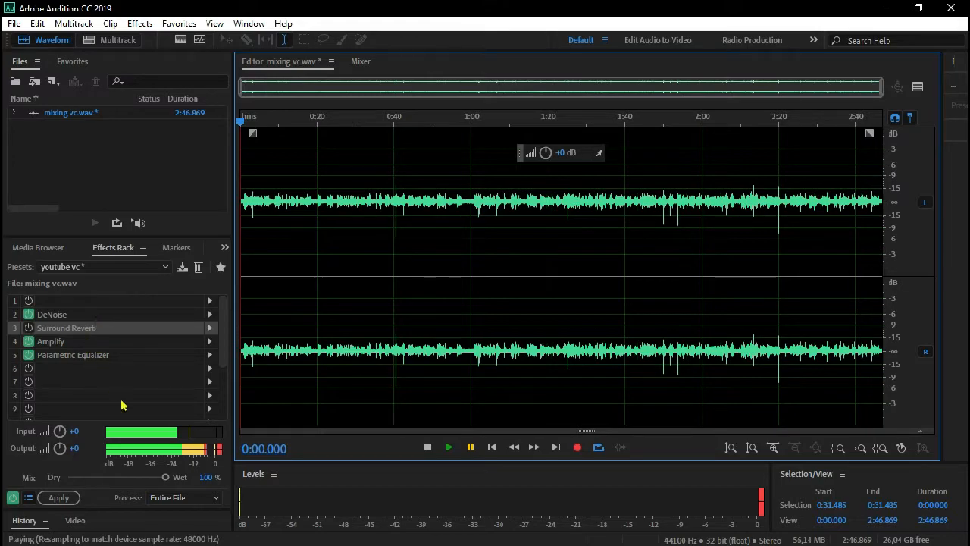
Step: Apply the effects rack to the entire voice recording and normalize it to -0.1 dB
{"action": "left_click", "coordinate": [65, 499]}
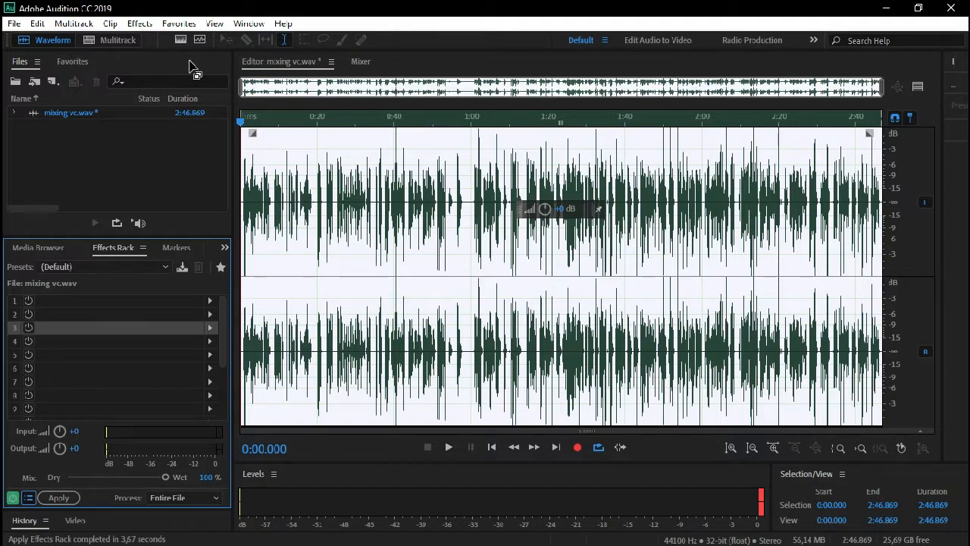
{"action": "left_click", "coordinate": [179, 23]}
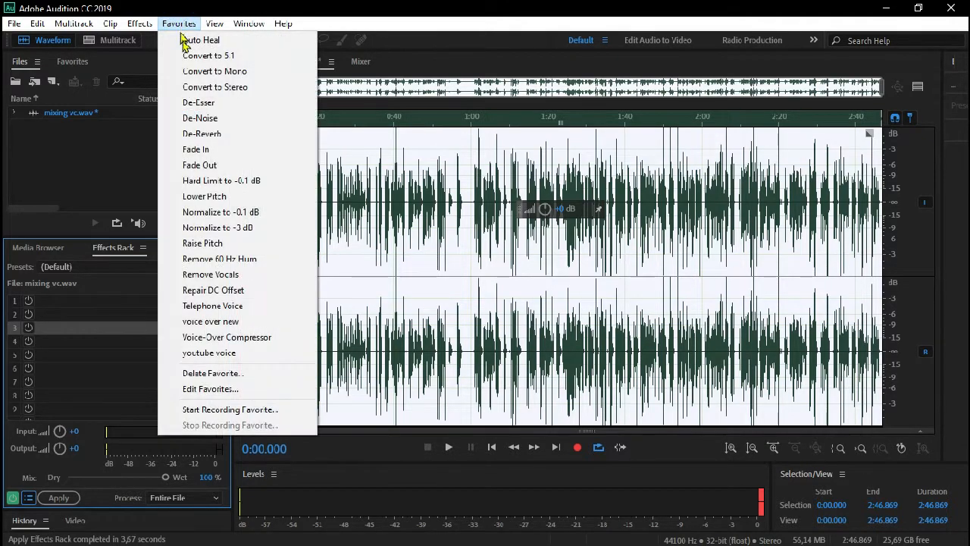
{"action": "left_click", "coordinate": [266, 214]}
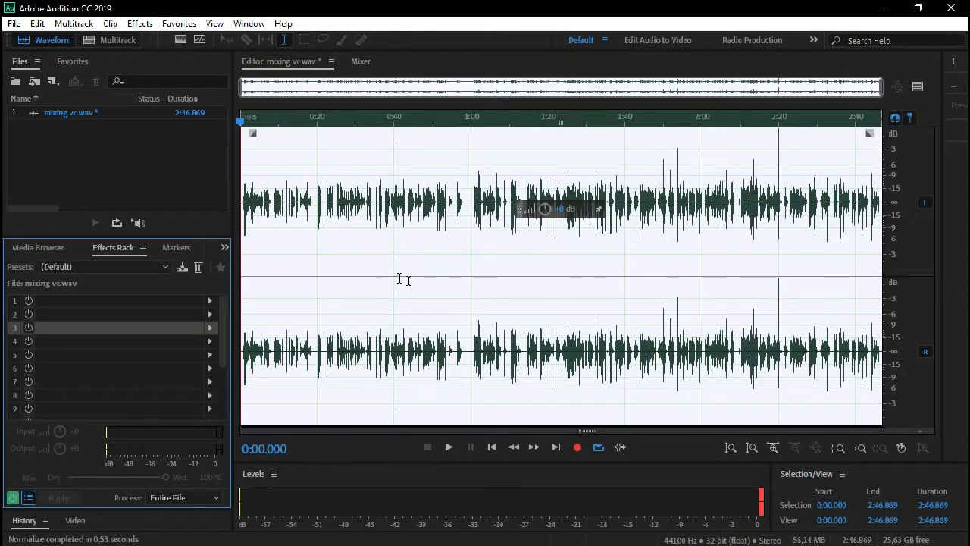
Step: Play the opening of the processed voice recording and pause at about 13 seconds
{"action": "left_click", "coordinate": [448, 447]}
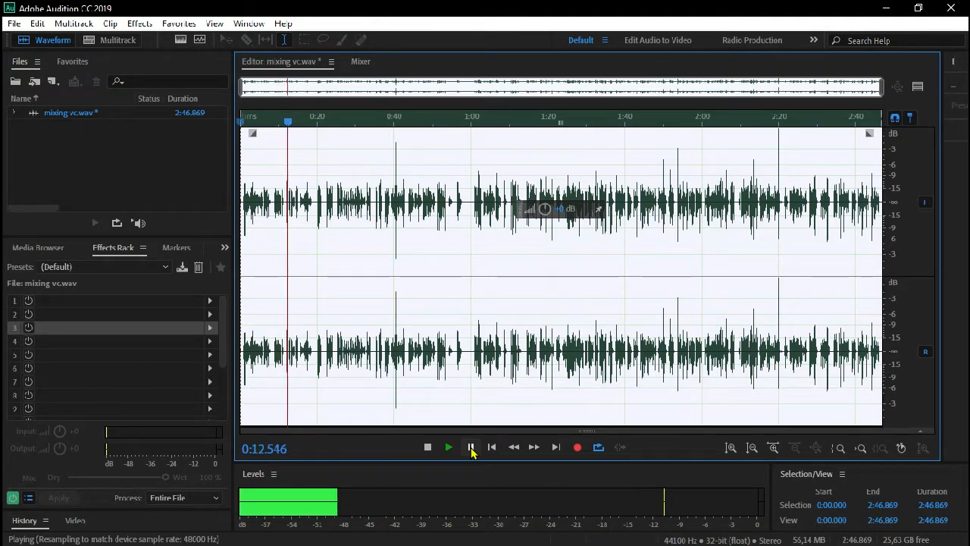
{"action": "left_click", "coordinate": [471, 447]}
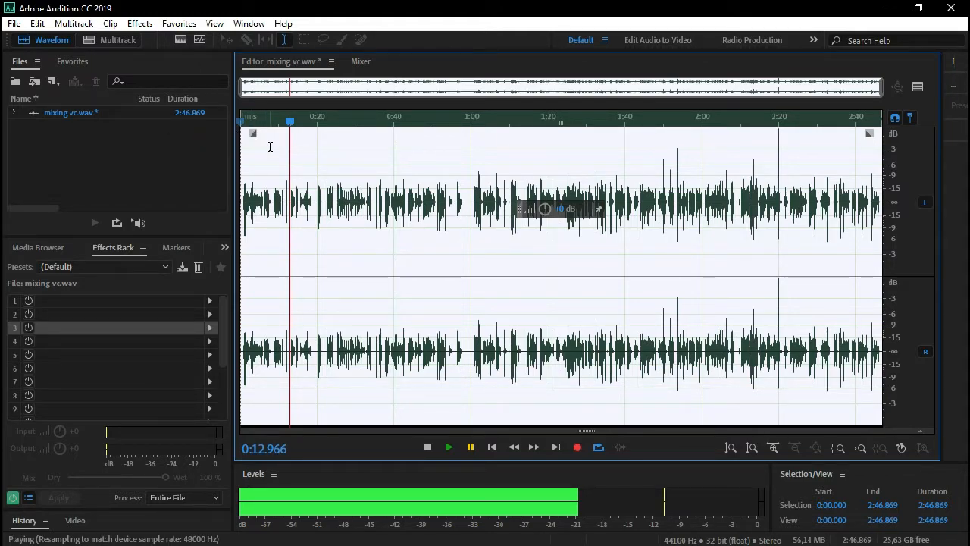
Step: Create a new multitrack session named "tutorial" with a 48000 Hz sample rate, 32-bit float depth and stereo master
{"action": "left_click", "coordinate": [120, 41]}
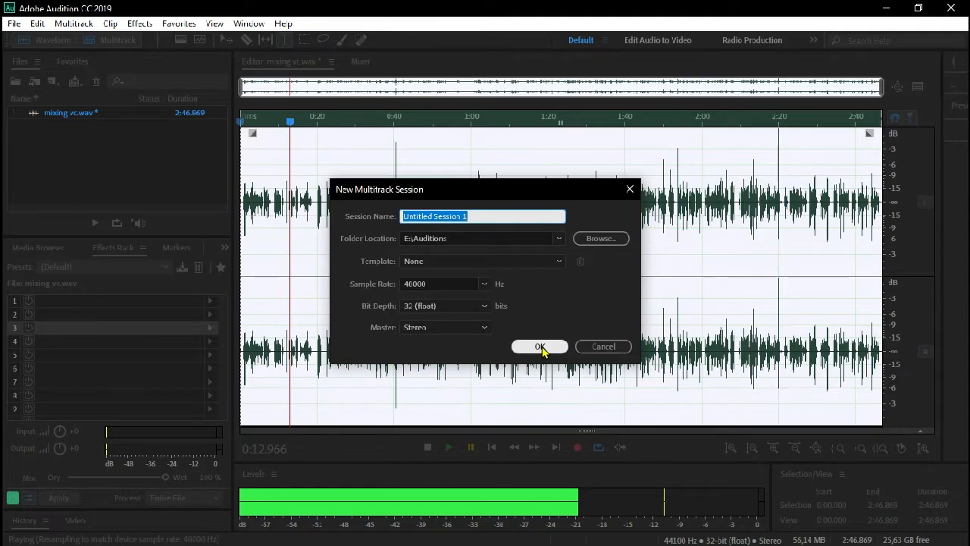
{"action": "type", "text": "tutorial"}
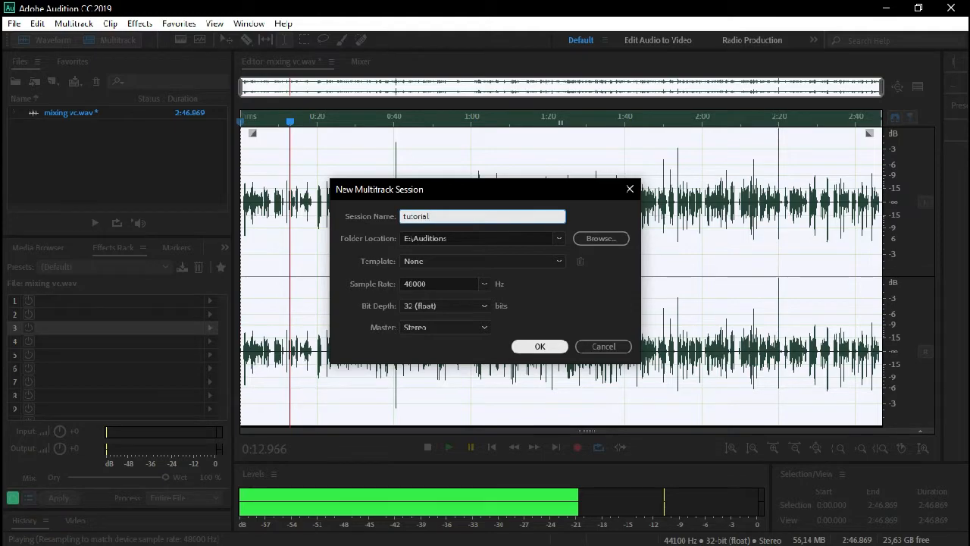
{"action": "left_click", "coordinate": [553, 347]}
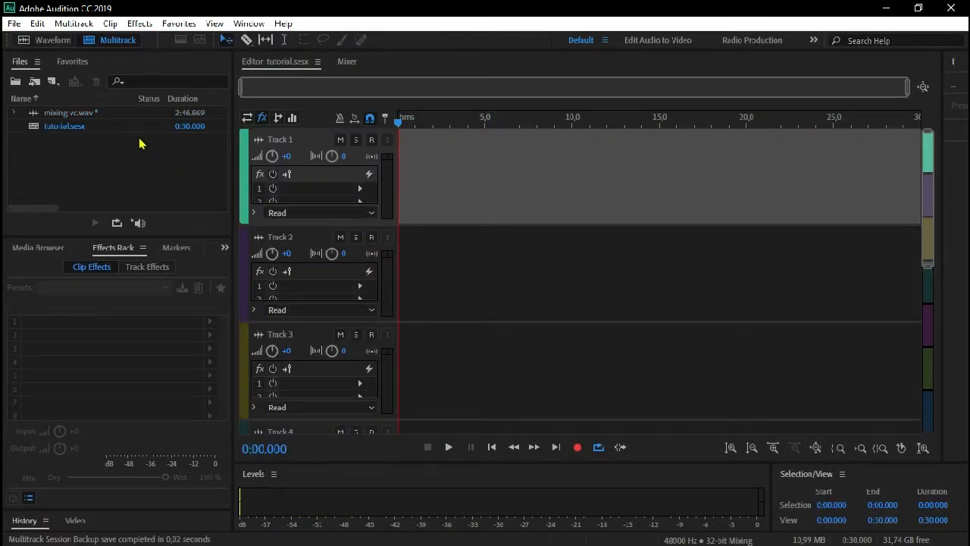
Step: Place mixing vc.wav at the start of Track 1 and listen to its first few seconds
{"action": "left_click_drag", "start_coordinate": [122, 114], "coordinate": [336, 156]}
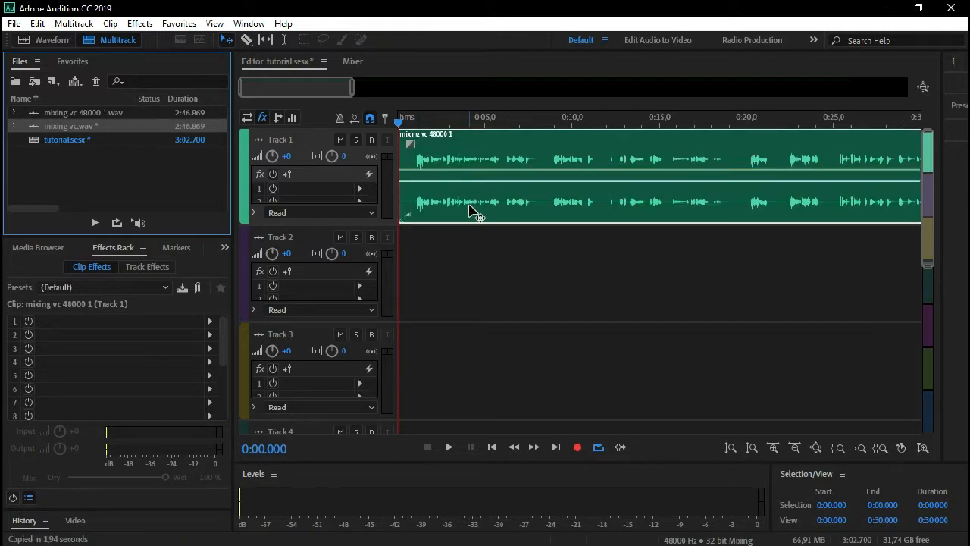
{"action": "left_click", "coordinate": [448, 447]}
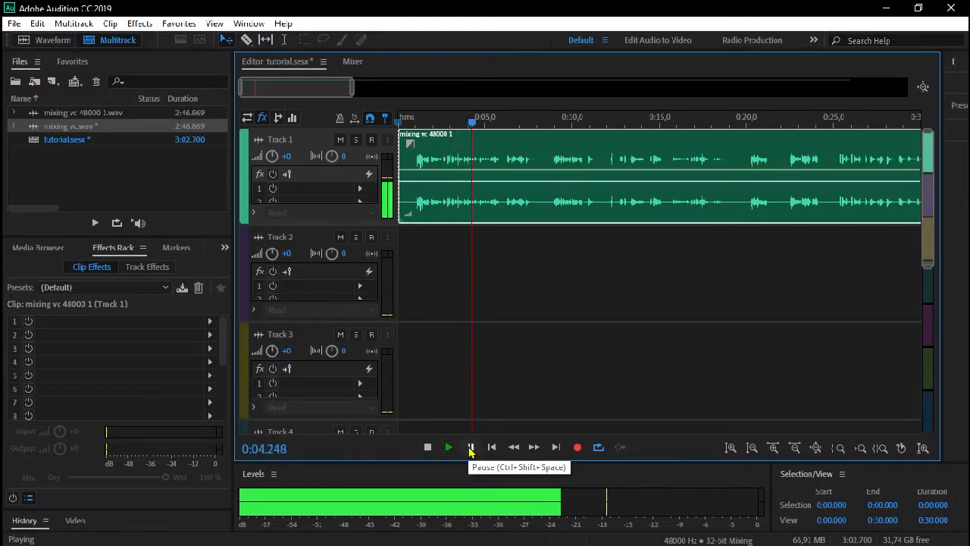
{"action": "left_click", "coordinate": [470, 448]}
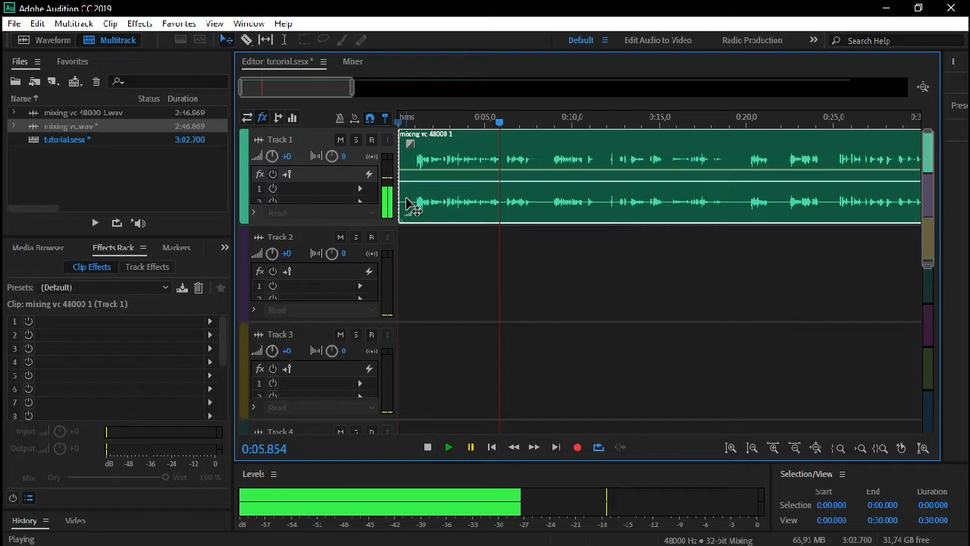
Step: Open "Elektronomia - Limitless [NCS Bass Boosted].wav" from the Backsound folder and place it at the start of Track 2 in the tutorial session
{"action": "key", "text": "ctrl+o"}
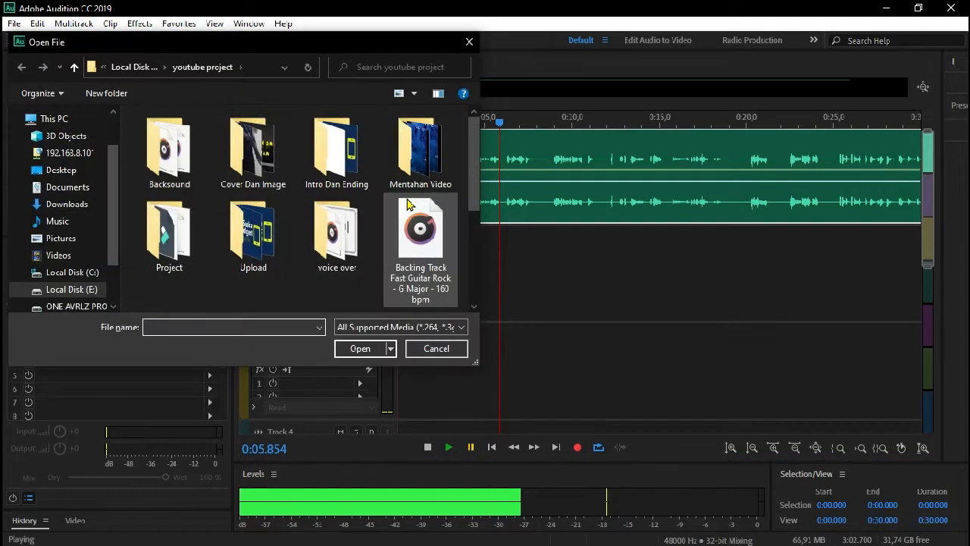
{"action": "double_click", "coordinate": [184, 173]}
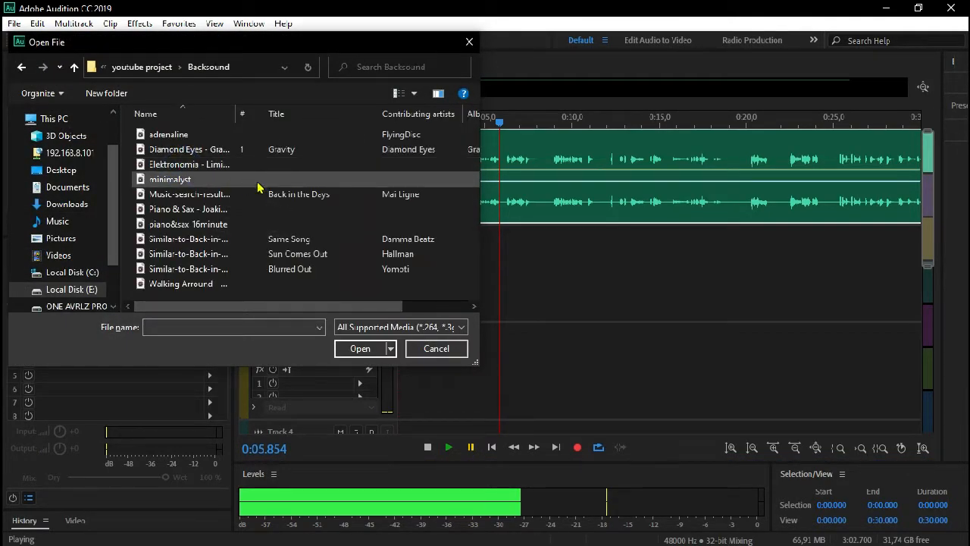
{"action": "double_click", "coordinate": [221, 165]}
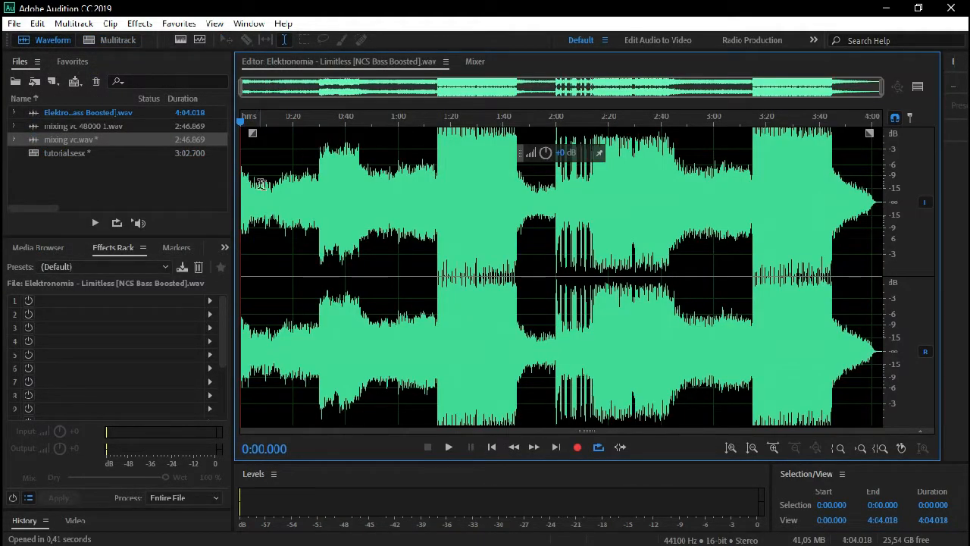
{"action": "left_click", "coordinate": [130, 41]}
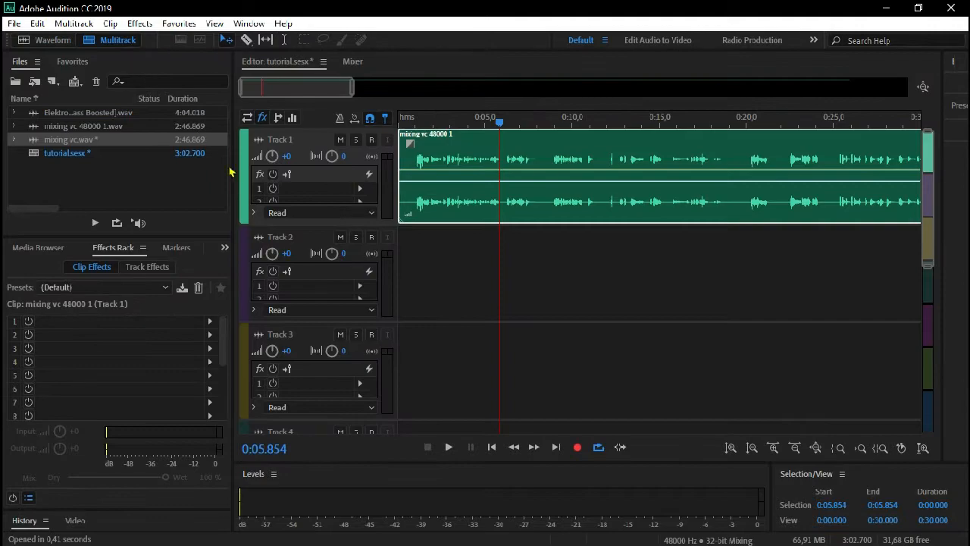
{"action": "left_click_drag", "start_coordinate": [108, 116], "coordinate": [396, 288]}
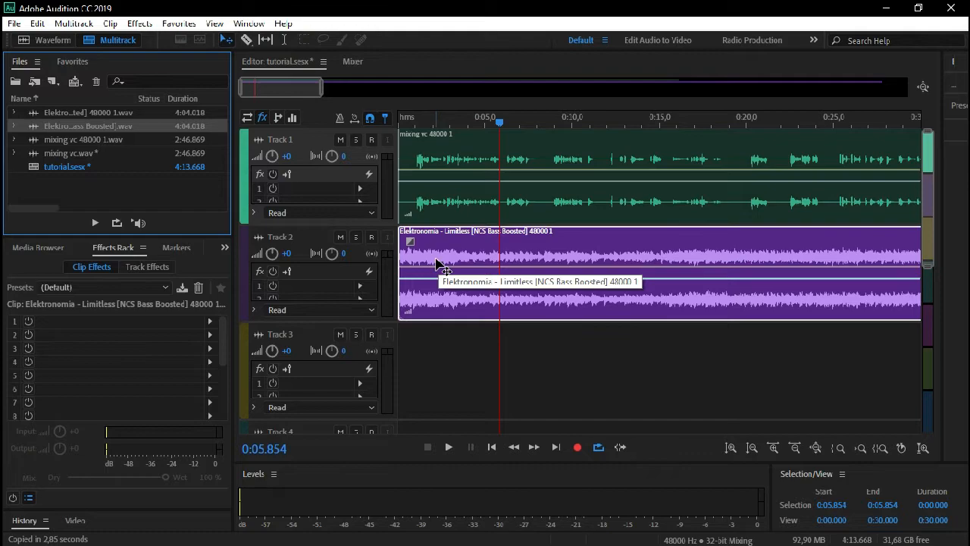
Step: Play the voice and music tracks together from the session start, and stop after about 7 seconds
{"action": "left_click_drag", "start_coordinate": [499, 122], "coordinate": [384, 132]}
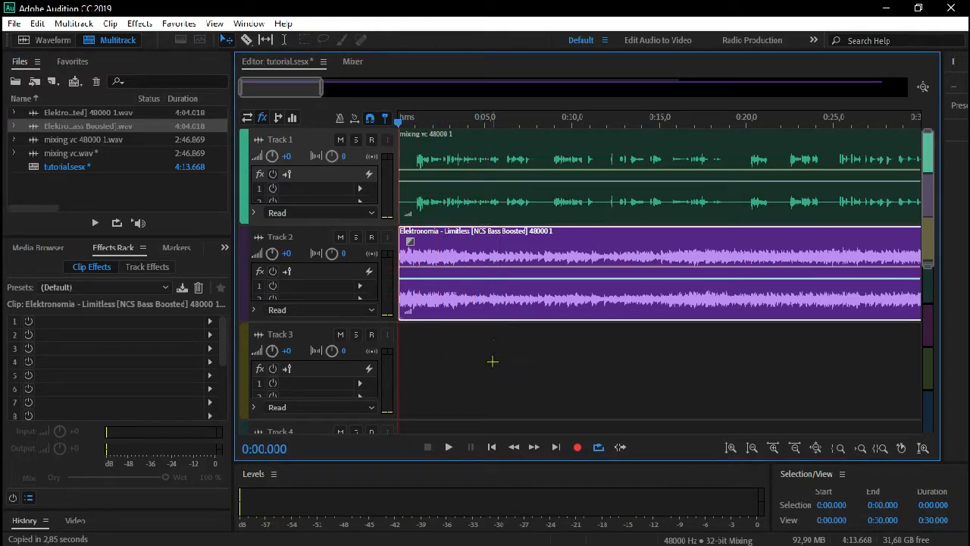
{"action": "left_click", "coordinate": [450, 447]}
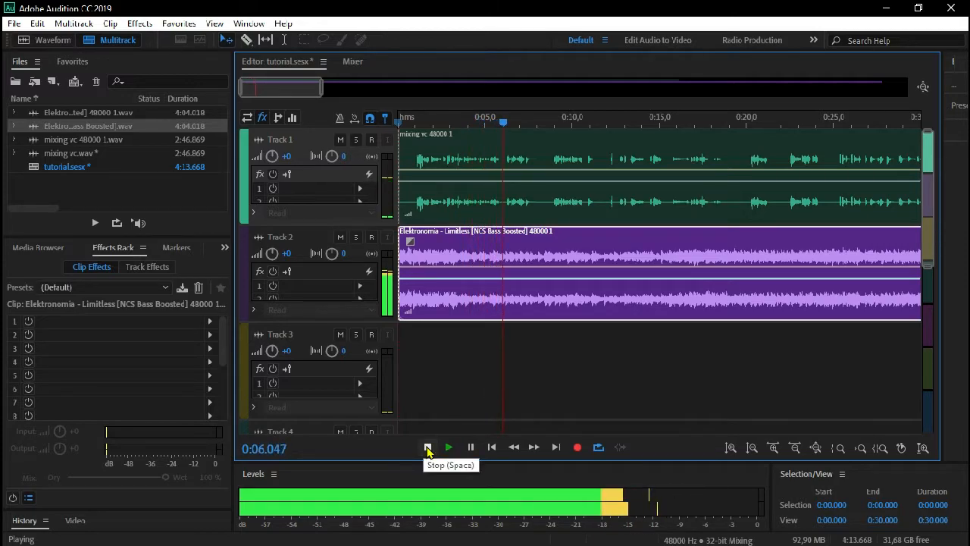
{"action": "left_click", "coordinate": [427, 447]}
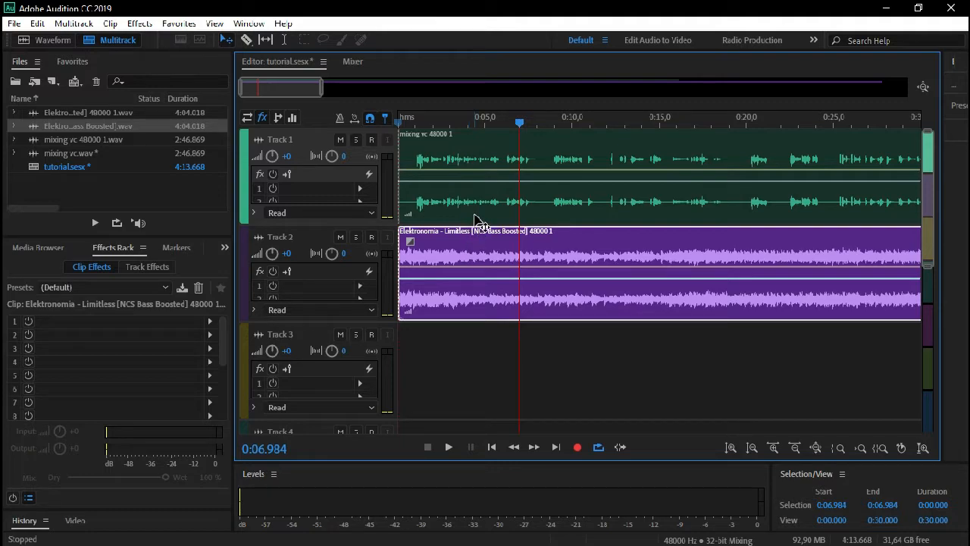
Step: Load the "backsound yt" effects rack preset on the Elektronomia music clip in Track 2
{"action": "left_click", "coordinate": [439, 255]}
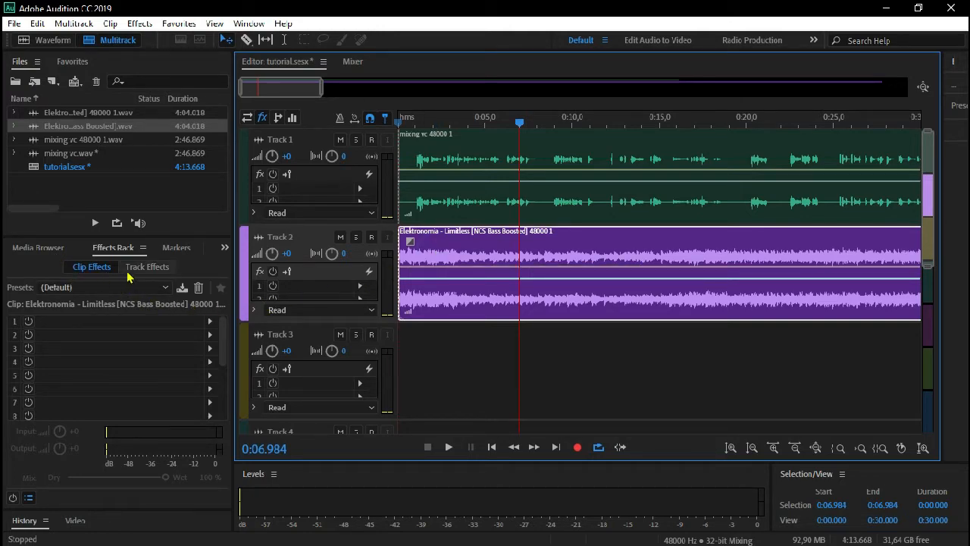
{"action": "left_click", "coordinate": [115, 251]}
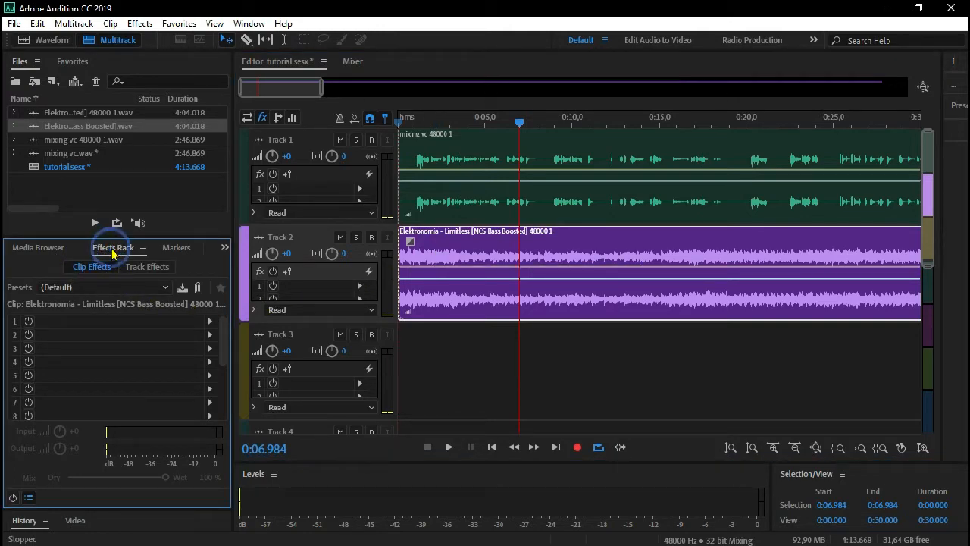
{"action": "left_click", "coordinate": [165, 287]}
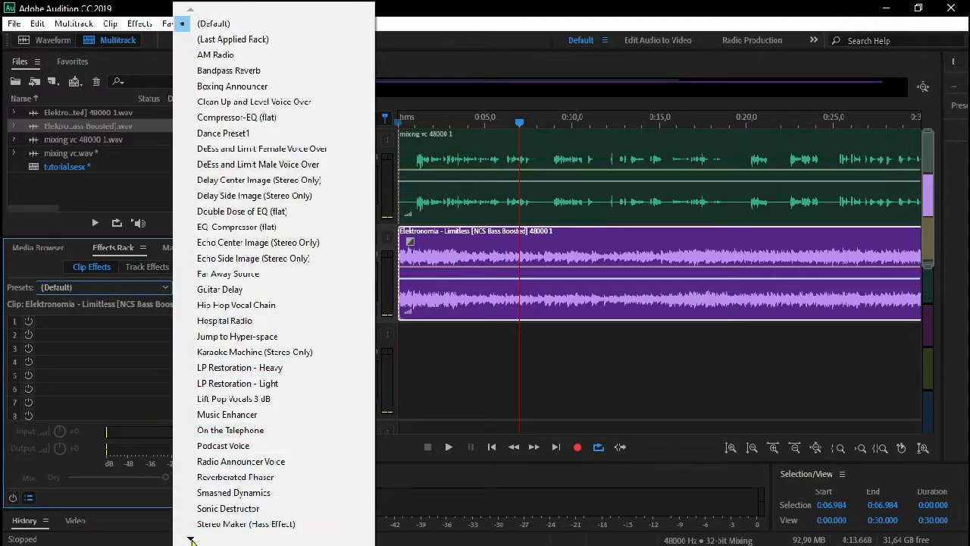
{"action": "mouse_move", "coordinate": [191, 541]}
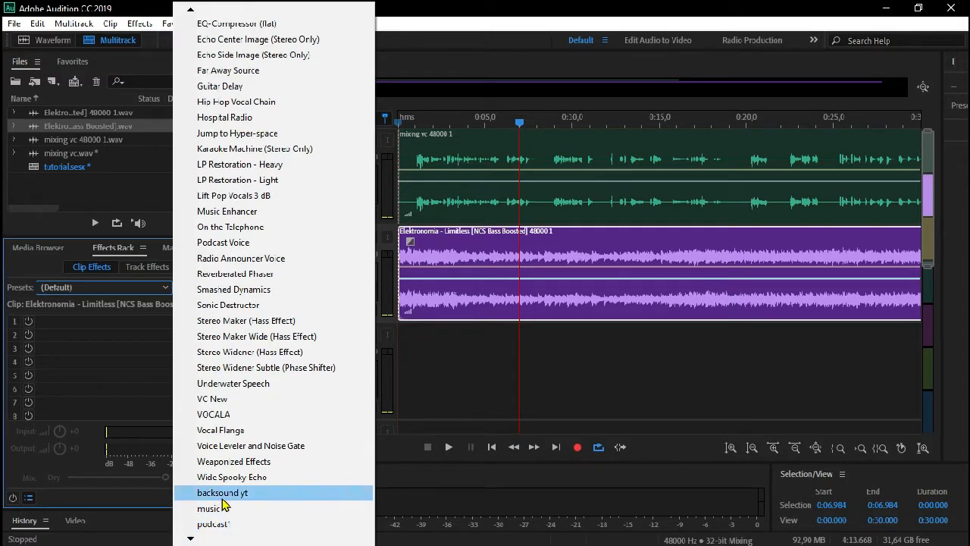
{"action": "left_click", "coordinate": [222, 495]}
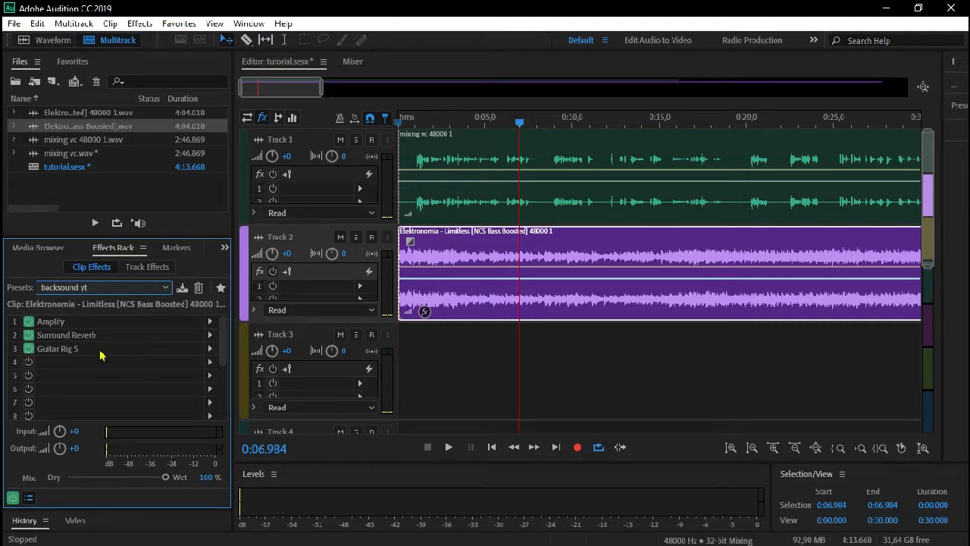
Step: Listen to the mix from the session start with the processed music, and pause at about 13 seconds
{"action": "left_click", "coordinate": [445, 255]}
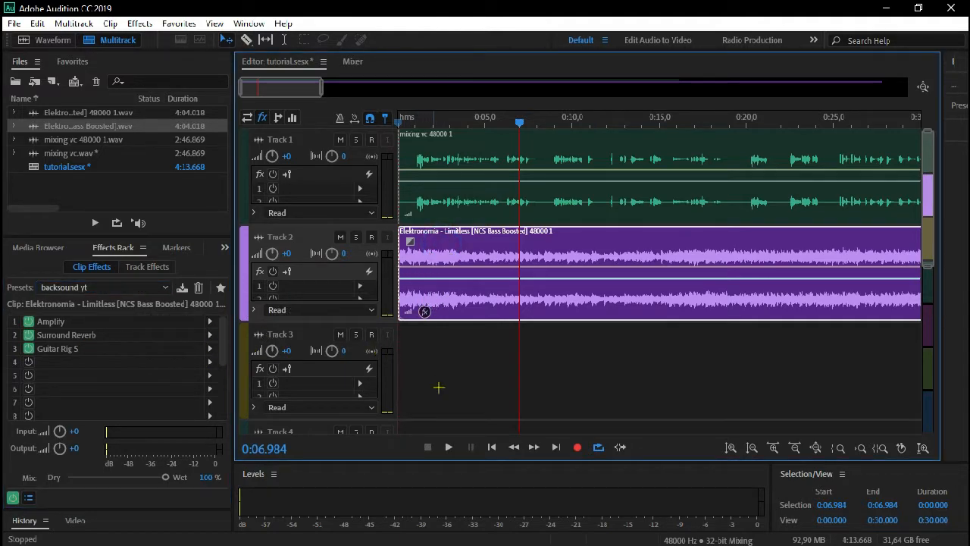
{"action": "left_click_drag", "start_coordinate": [520, 126], "coordinate": [397, 129]}
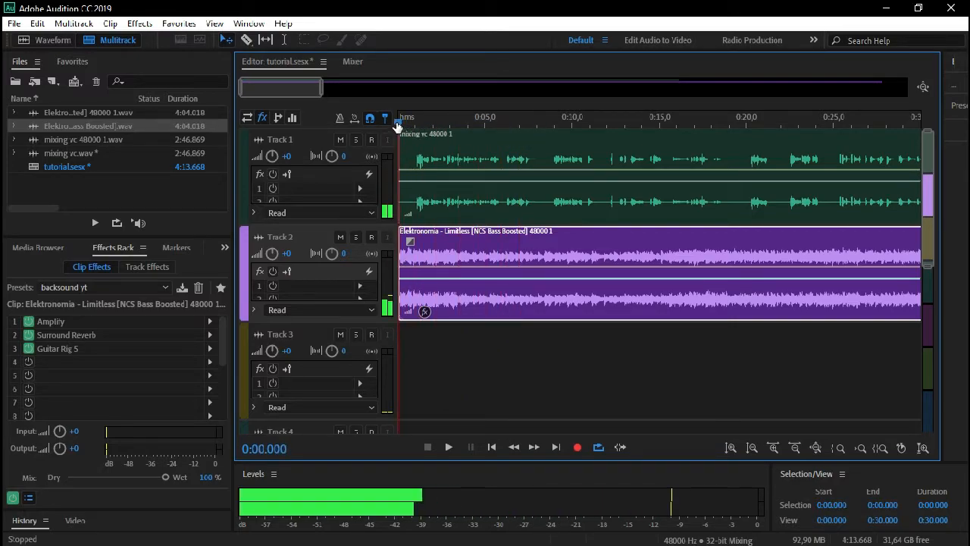
{"action": "left_click", "coordinate": [449, 448]}
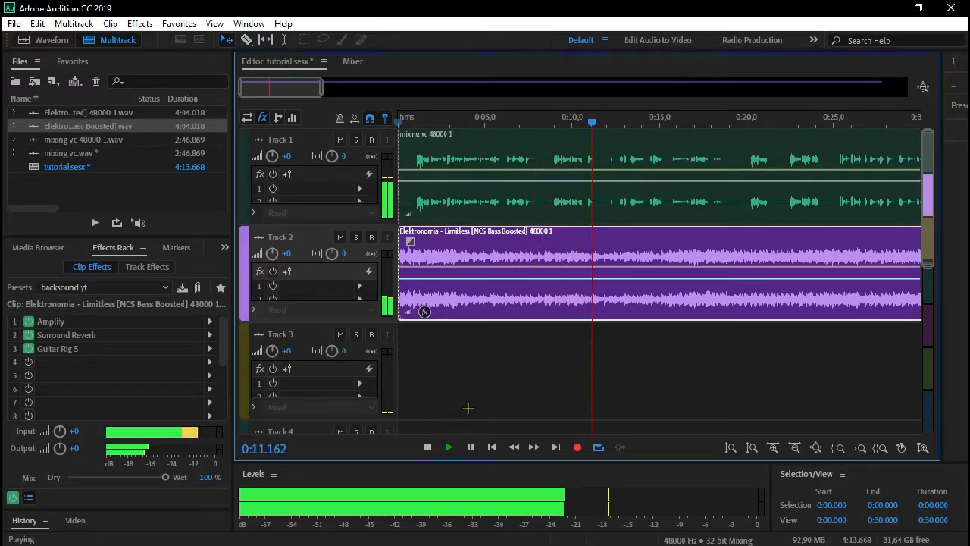
{"action": "left_click", "coordinate": [470, 448]}
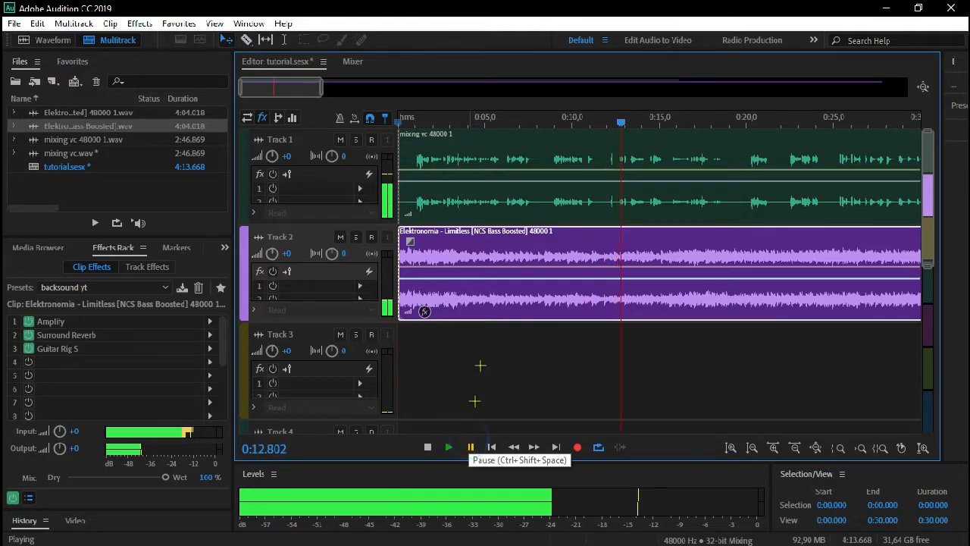
Step: Add an Amplify clip effect with the +6dB Boost preset to the voice clip in Track 1, and listen until about 31 seconds
{"action": "left_click", "coordinate": [464, 206]}
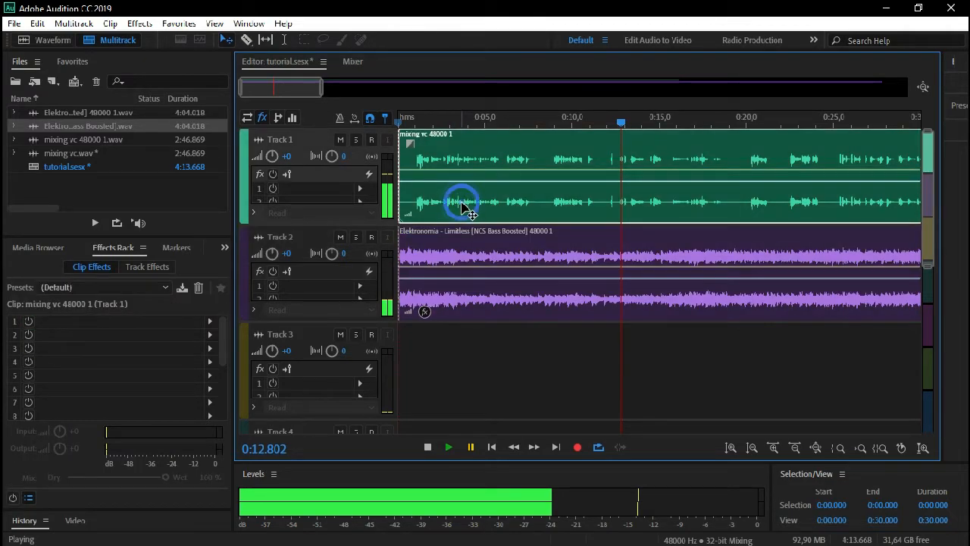
{"action": "left_click", "coordinate": [210, 321]}
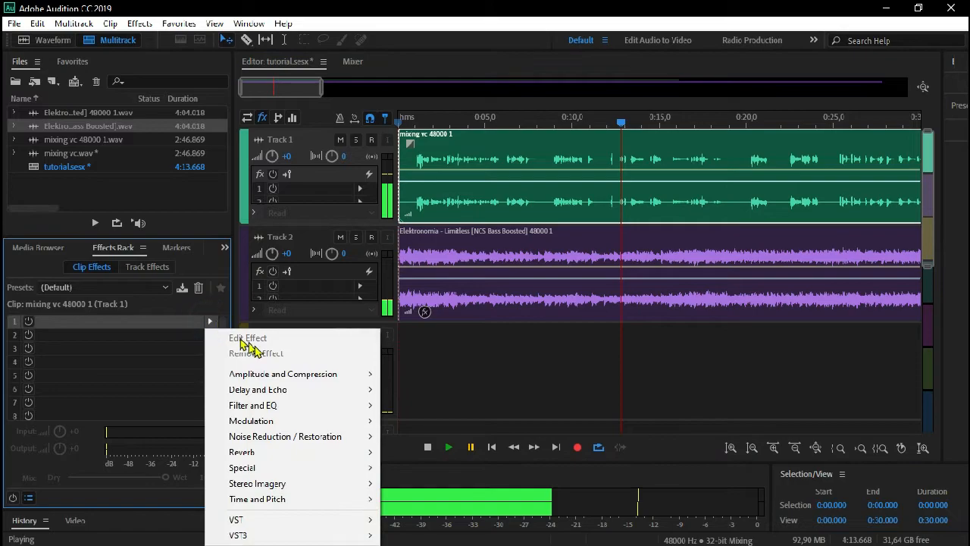
{"action": "left_click", "coordinate": [302, 373]}
{"action": "left_click", "coordinate": [431, 379]}
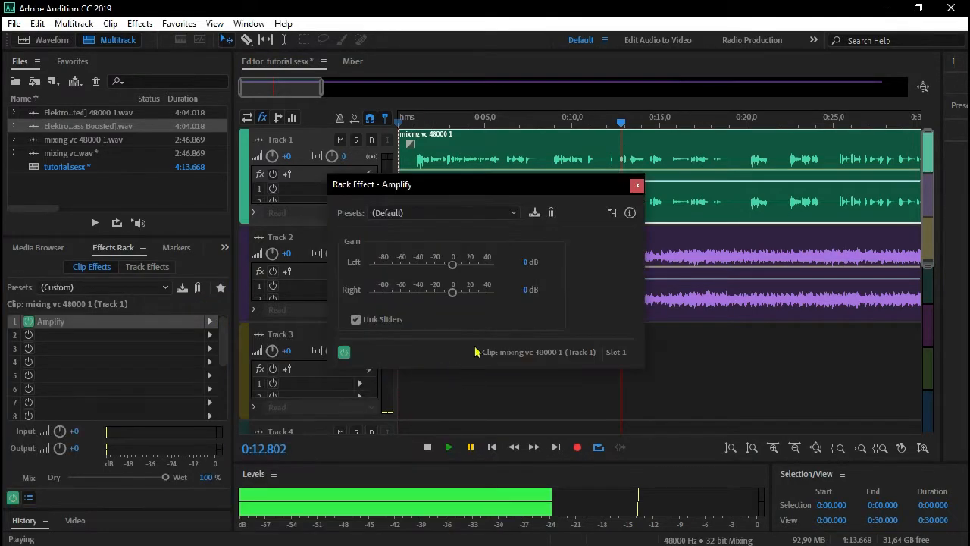
{"action": "left_click", "coordinate": [513, 213]}
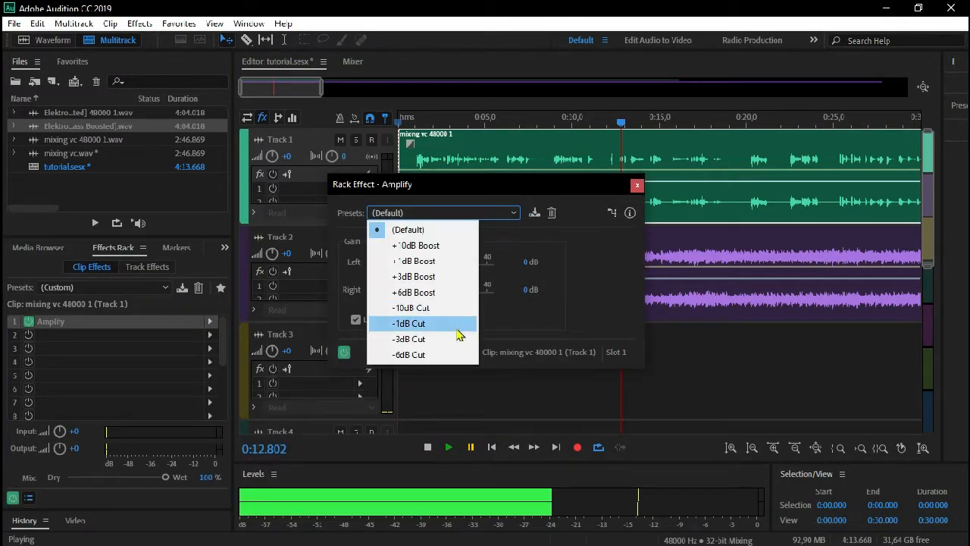
{"action": "left_click", "coordinate": [432, 292]}
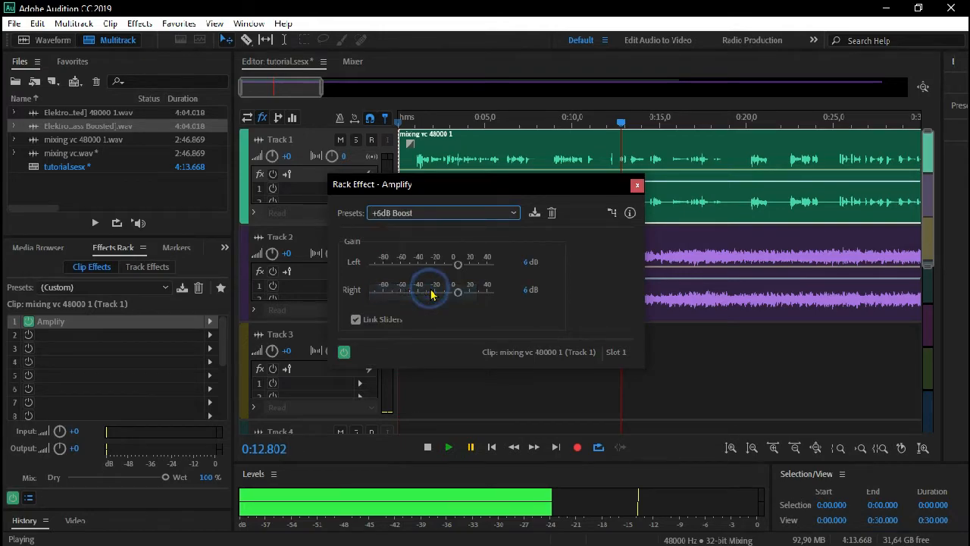
{"action": "left_click", "coordinate": [637, 186]}
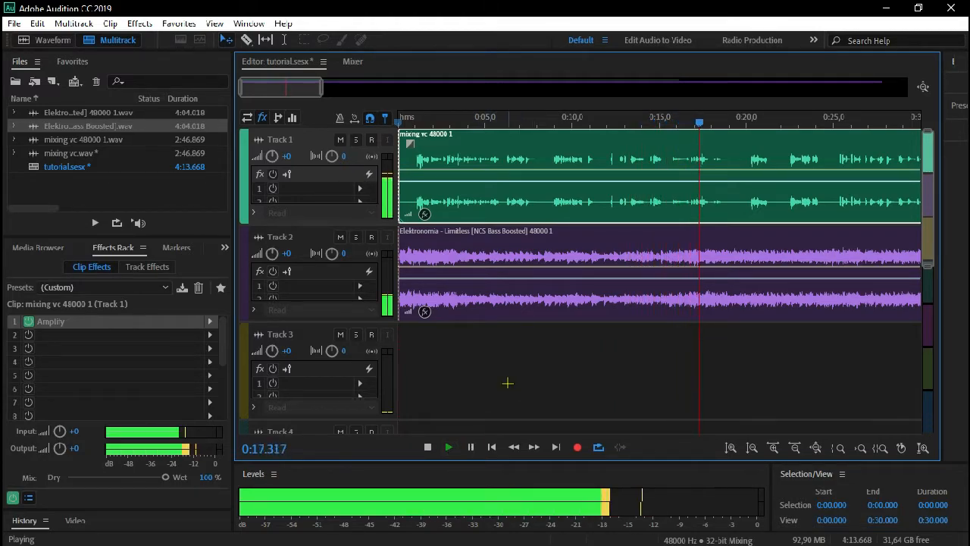
{"action": "left_click", "coordinate": [470, 448]}
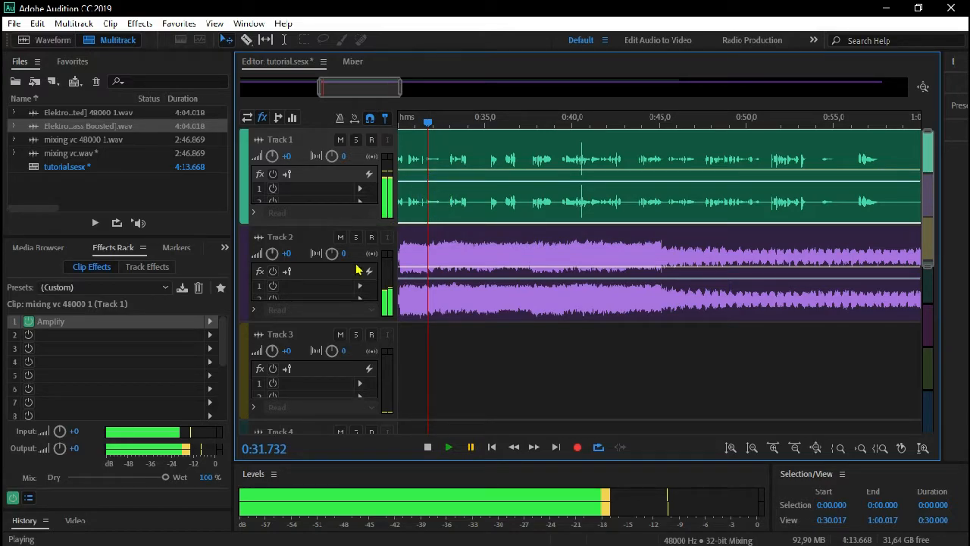
Step: Open the Guitar Rig 5 effect of the music clip in Track 2, review the components in its rack, and close it
{"action": "left_click", "coordinate": [459, 256]}
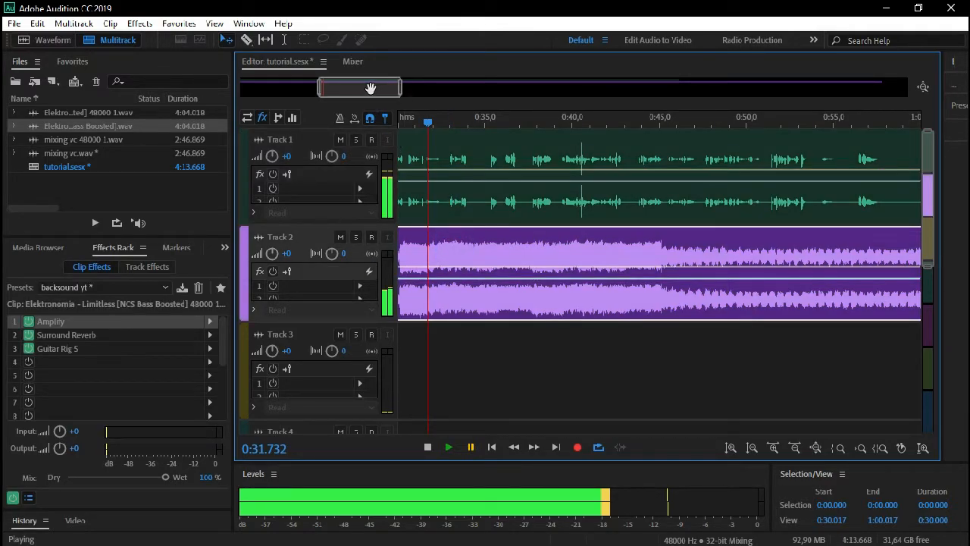
{"action": "left_click_drag", "start_coordinate": [371, 88], "coordinate": [247, 105]}
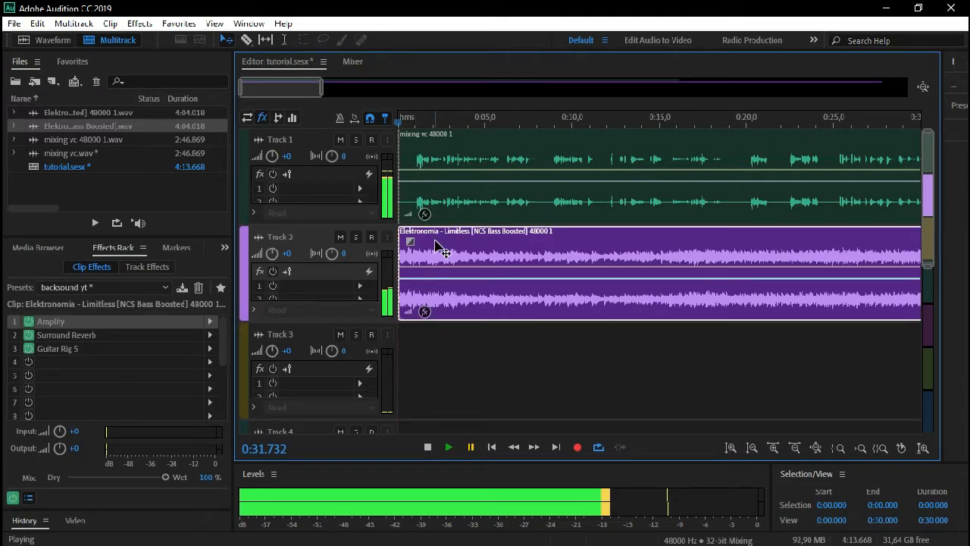
{"action": "left_click", "coordinate": [211, 350]}
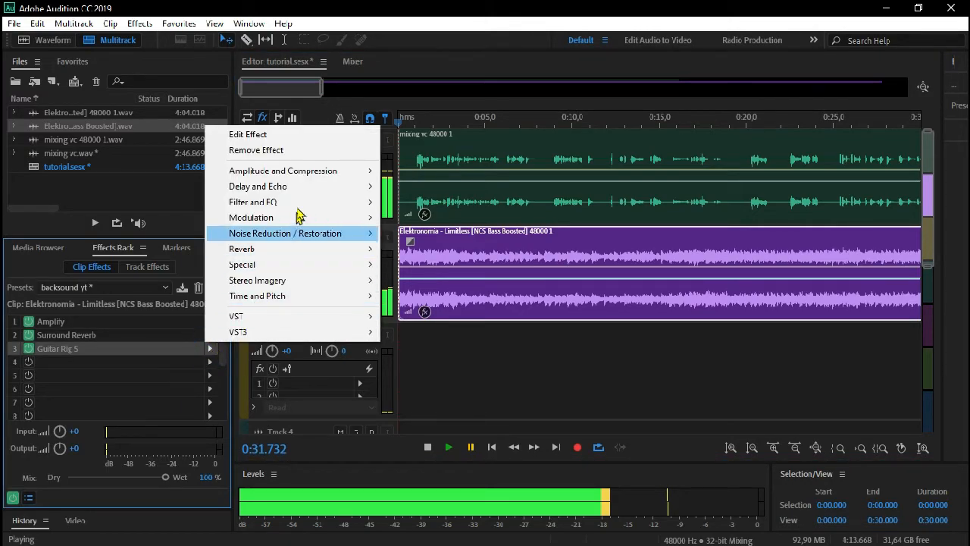
{"action": "left_click", "coordinate": [303, 133]}
{"action": "left_click_drag", "start_coordinate": [528, 83], "coordinate": [522, 51]}
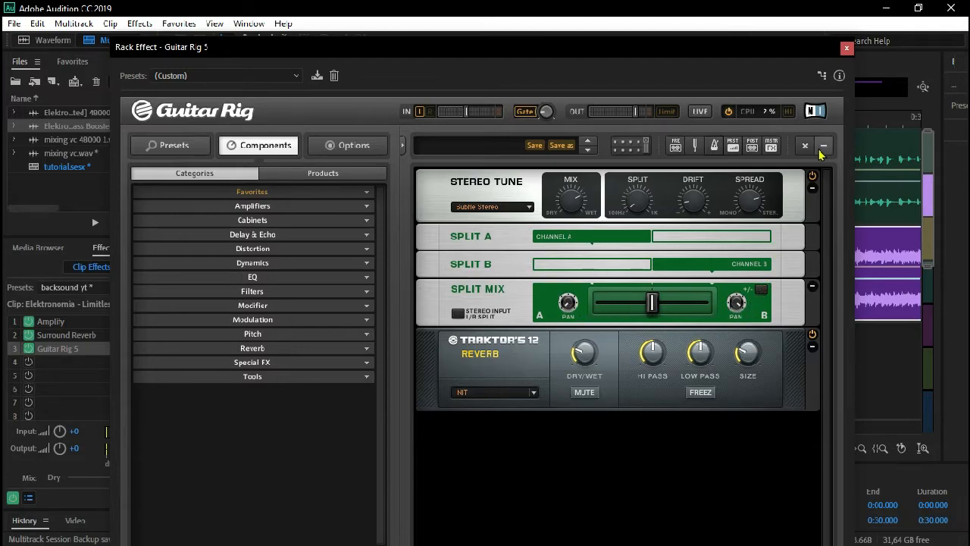
{"action": "left_click", "coordinate": [847, 47]}
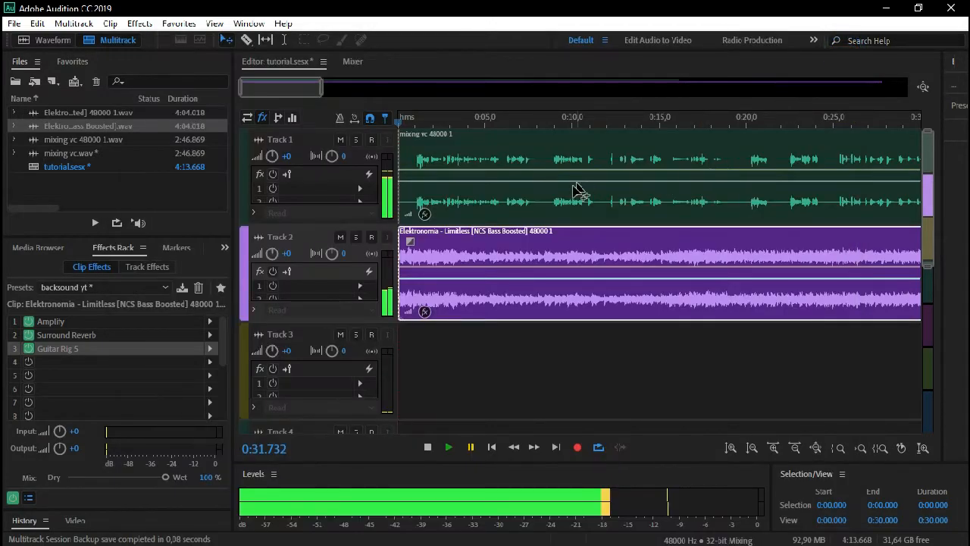
{"action": "left_click", "coordinate": [450, 251]}
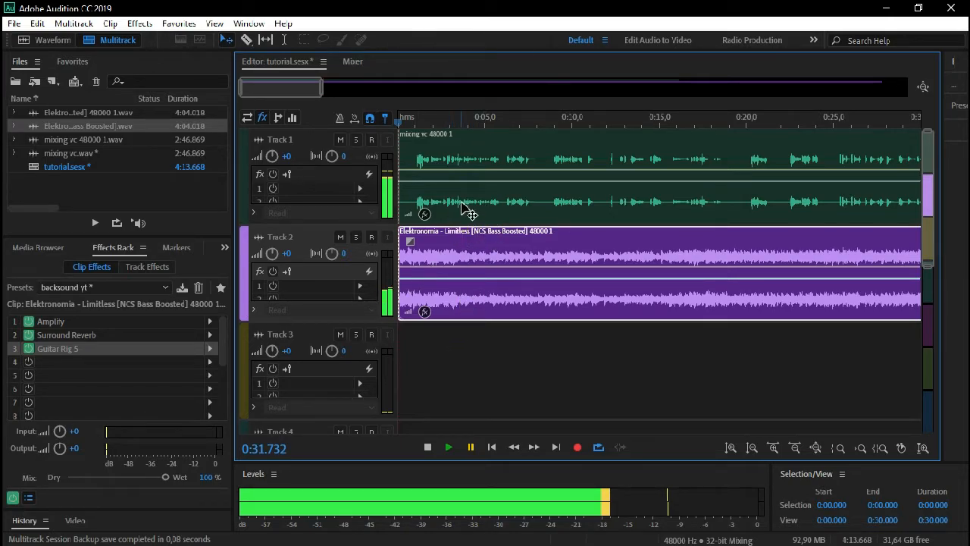
{"action": "left_click", "coordinate": [470, 163]}
{"action": "left_click", "coordinate": [460, 251]}
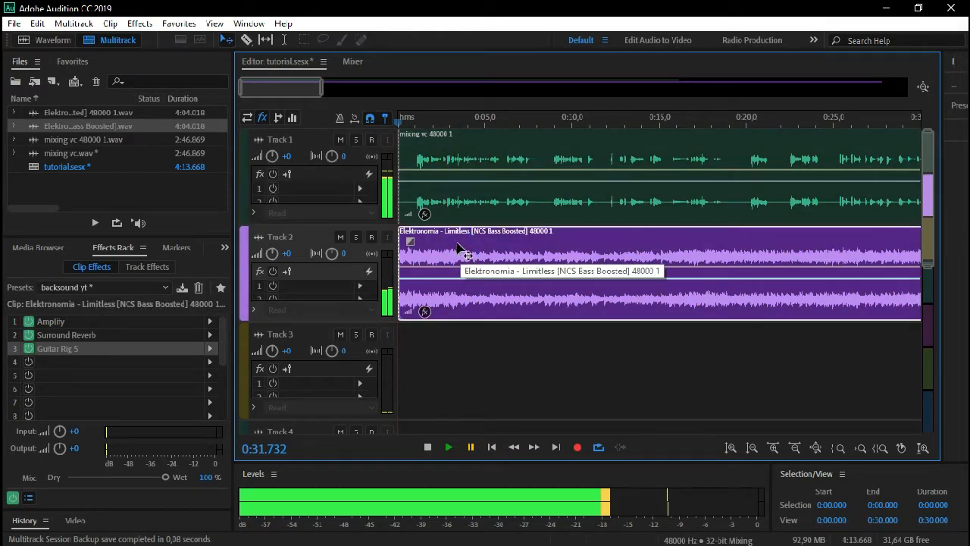
Step: Add the Native Instruments Guitar Rig 5 VST effect to slot 2 of the voice clip in Track 1
{"action": "left_click", "coordinate": [467, 205]}
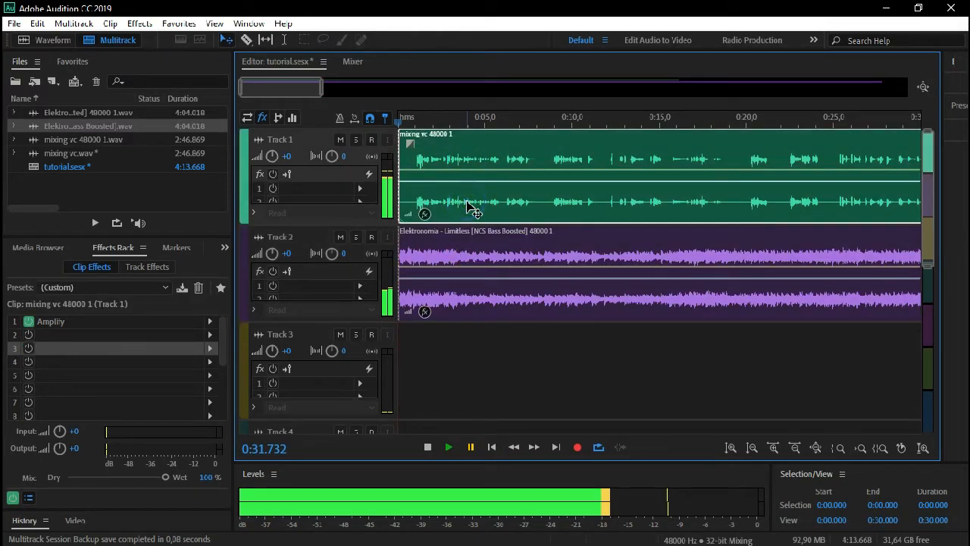
{"action": "left_click", "coordinate": [211, 336]}
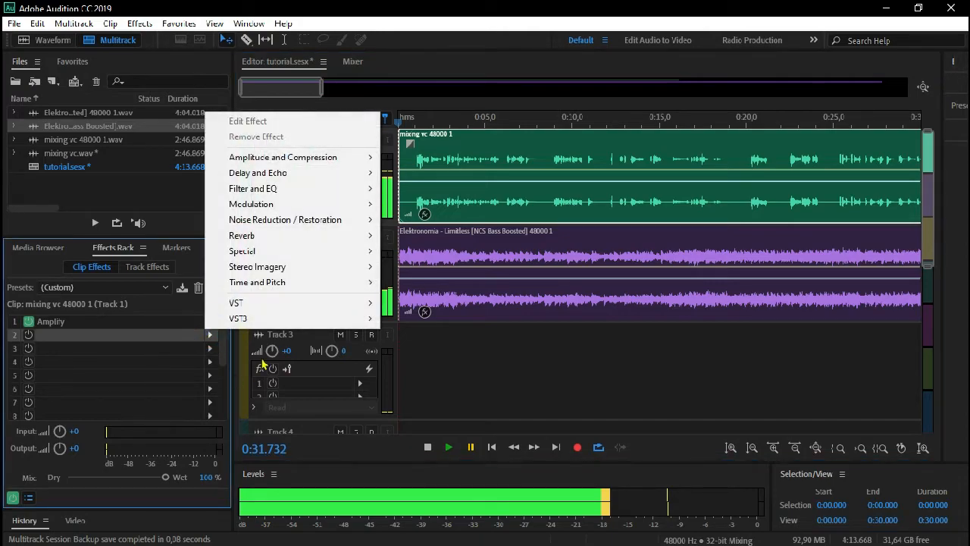
{"action": "left_click", "coordinate": [290, 303]}
{"action": "mouse_move", "coordinate": [423, 310]}
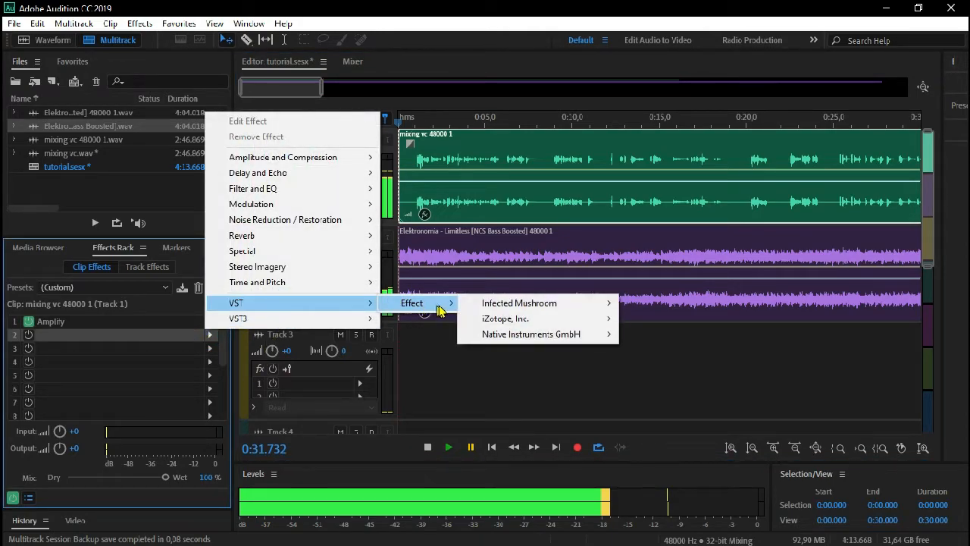
{"action": "mouse_move", "coordinate": [587, 336]}
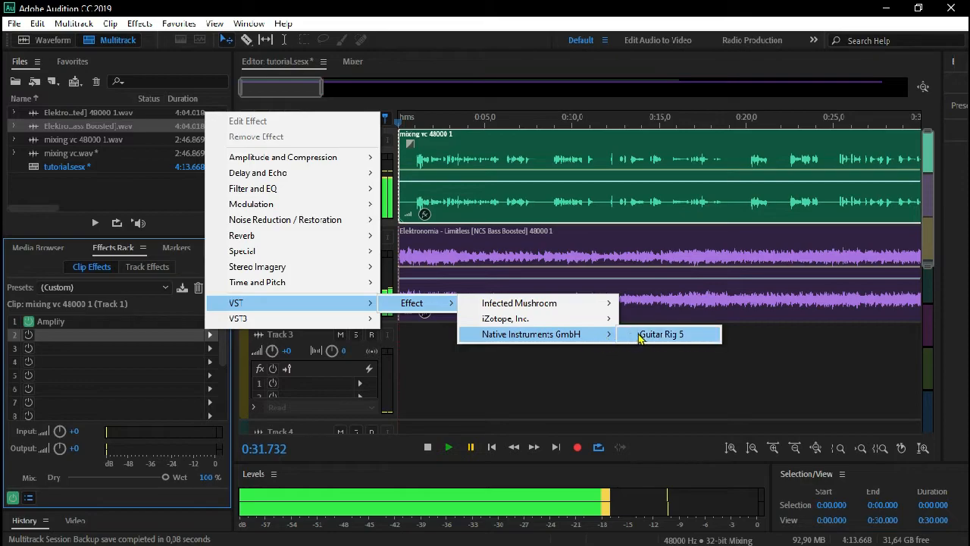
{"action": "left_click", "coordinate": [641, 335]}
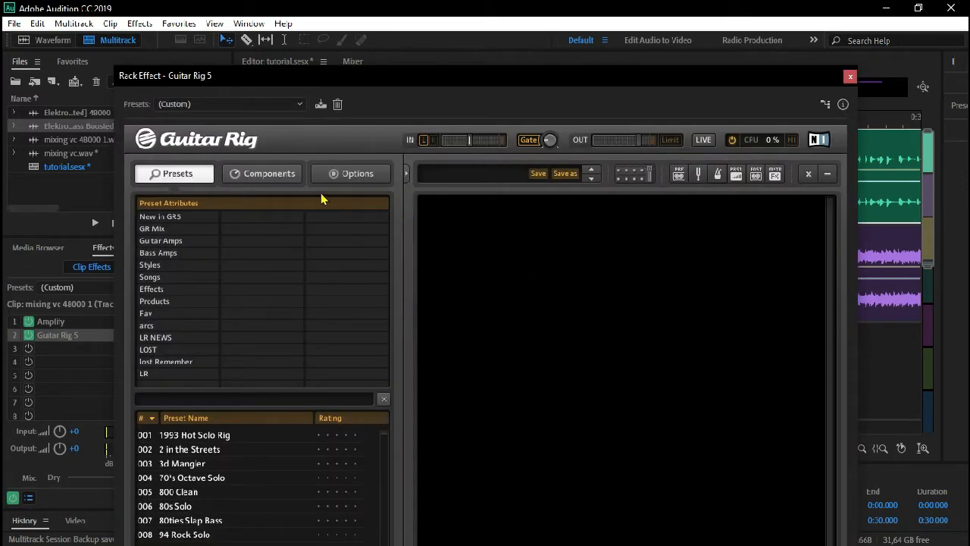
Step: Add the split module with Split A, Split B and Split Mix from the Tools category to the Guitar Rig 5 rack, and close the effect
{"action": "left_click", "coordinate": [292, 175]}
{"action": "left_click", "coordinate": [318, 321]}
{"action": "left_click", "coordinate": [319, 321]}
{"action": "left_click", "coordinate": [324, 333]}
{"action": "left_click", "coordinate": [323, 334]}
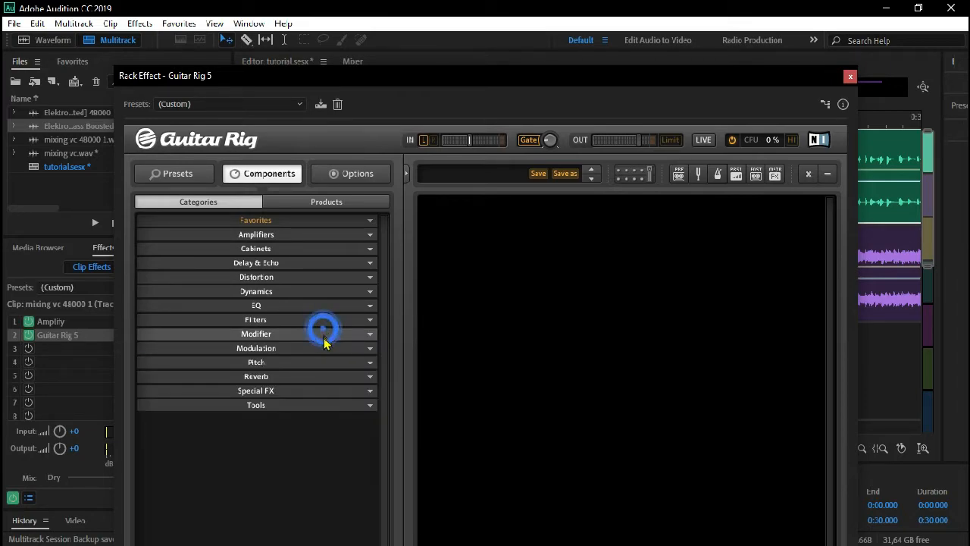
{"action": "left_click", "coordinate": [325, 346]}
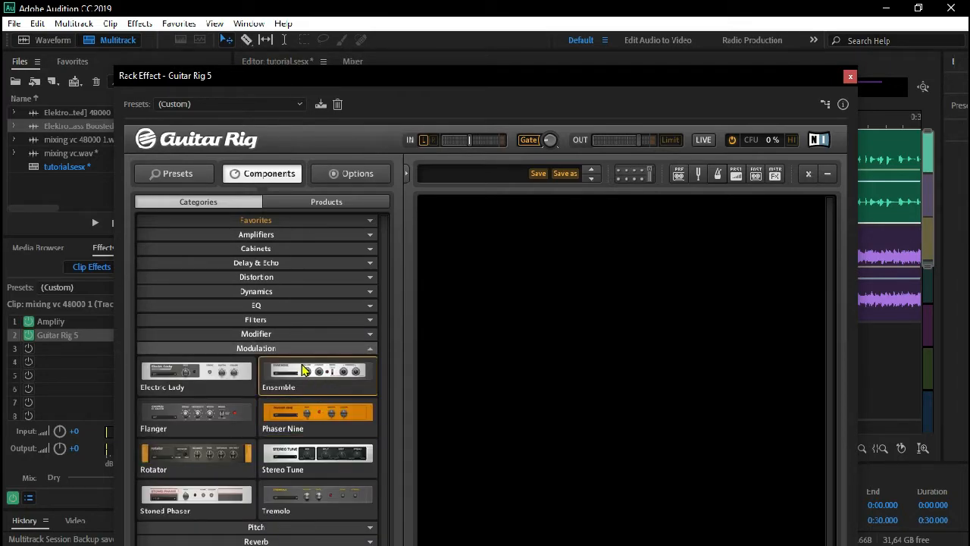
{"action": "left_click", "coordinate": [298, 348]}
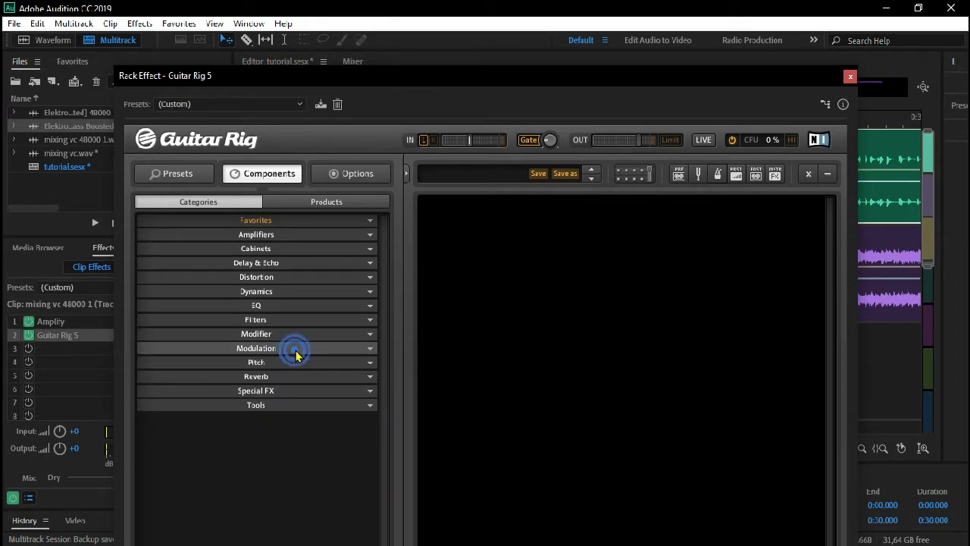
{"action": "left_click", "coordinate": [294, 405]}
{"action": "left_click_drag", "start_coordinate": [197, 515], "coordinate": [485, 303]}
{"action": "left_click", "coordinate": [338, 403]}
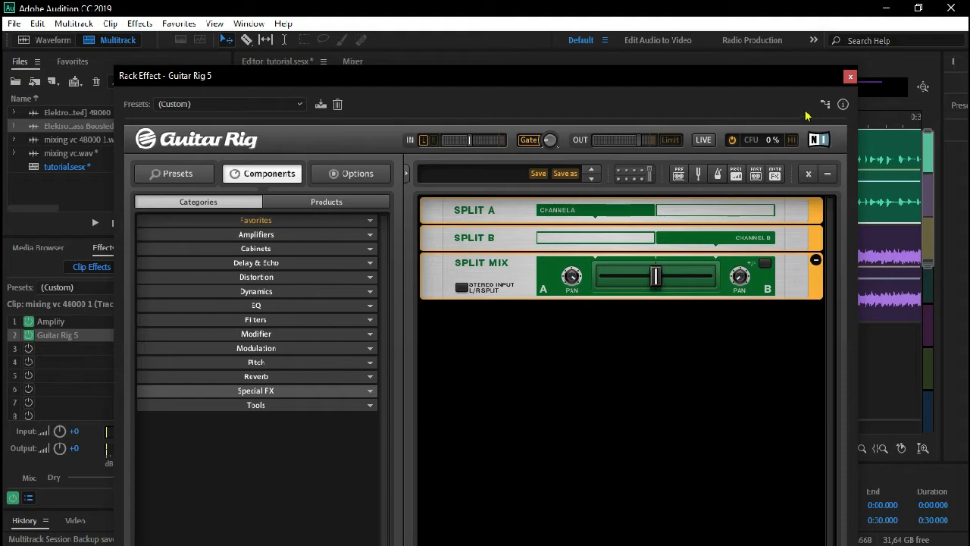
{"action": "left_click", "coordinate": [850, 77]}
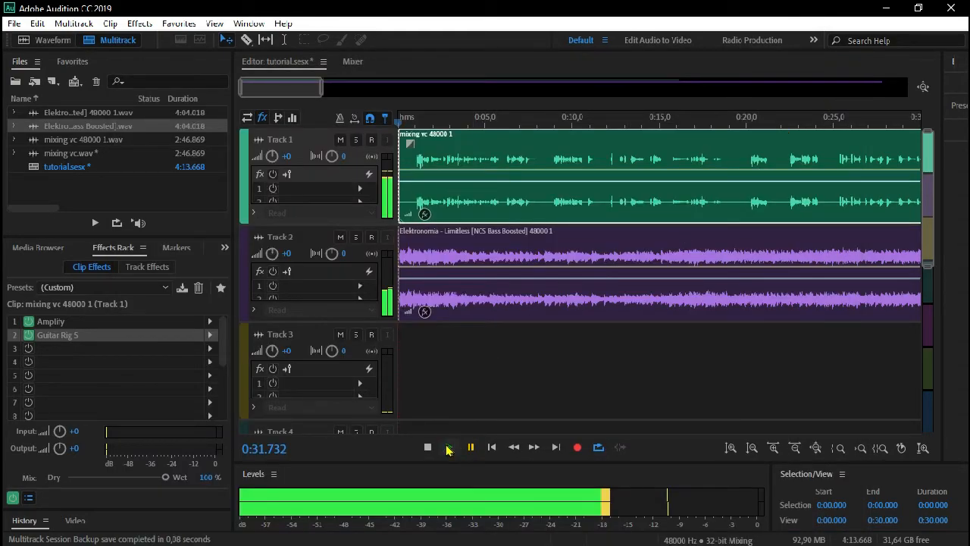
Step: Listen to the mix from about 31 seconds, skip ahead to about 1:26, and pause at about 1:35
{"action": "left_click", "coordinate": [448, 446]}
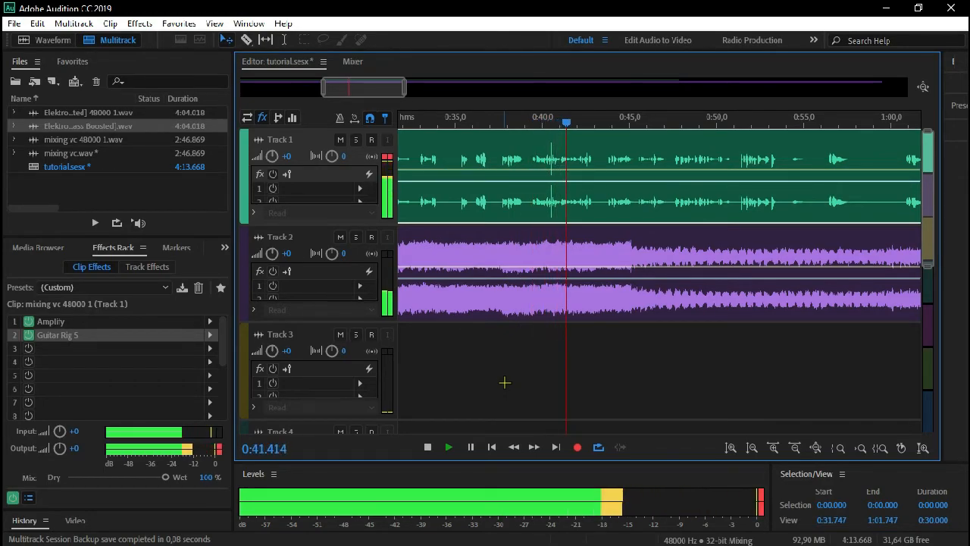
{"action": "left_click_drag", "start_coordinate": [385, 90], "coordinate": [515, 91]}
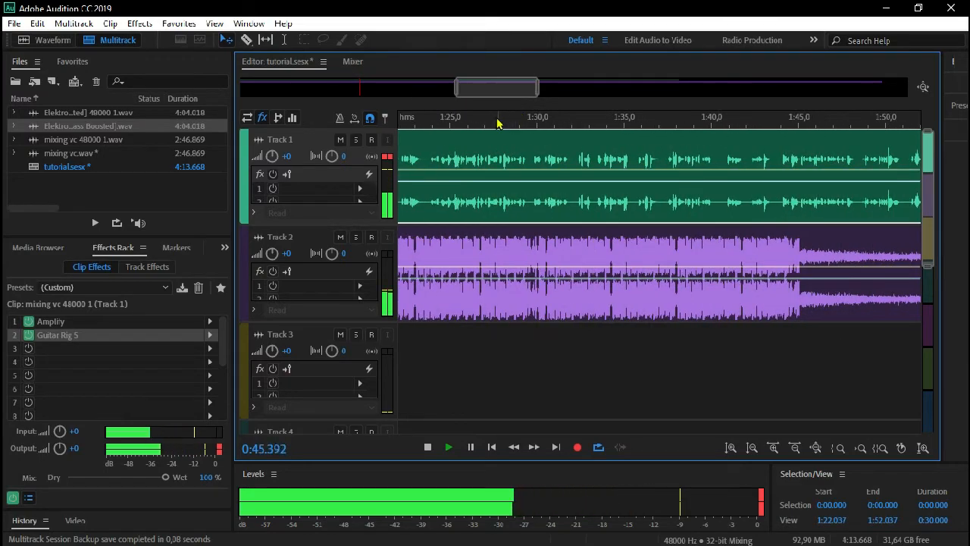
{"action": "left_click", "coordinate": [478, 123]}
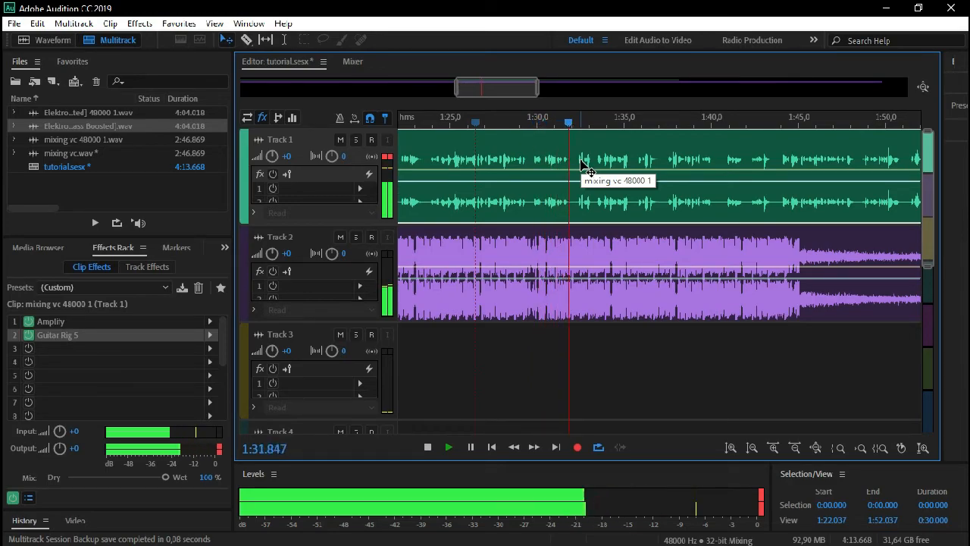
{"action": "left_click", "coordinate": [471, 447]}
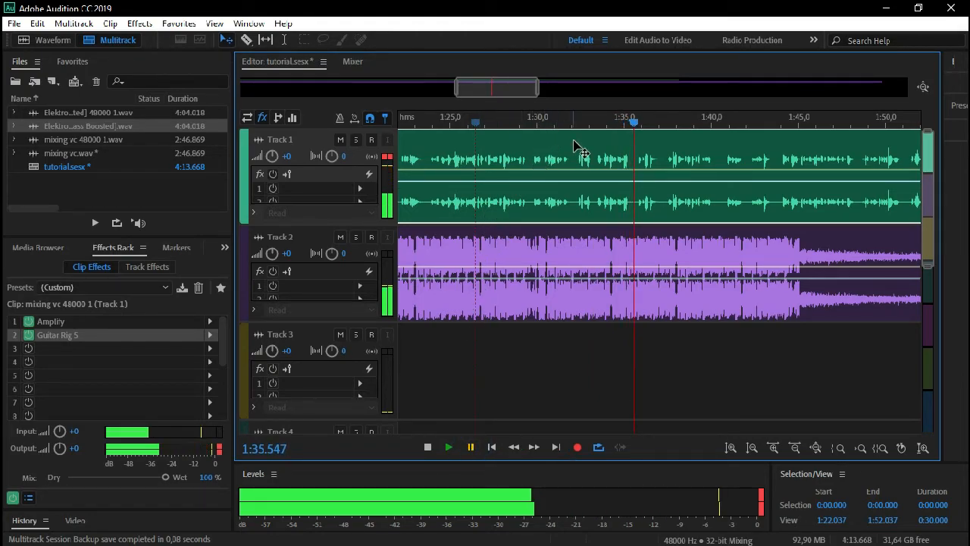
Step: Return the playhead to the start of the session and minimize the program window
{"action": "left_click_drag", "start_coordinate": [632, 122], "coordinate": [286, 157]}
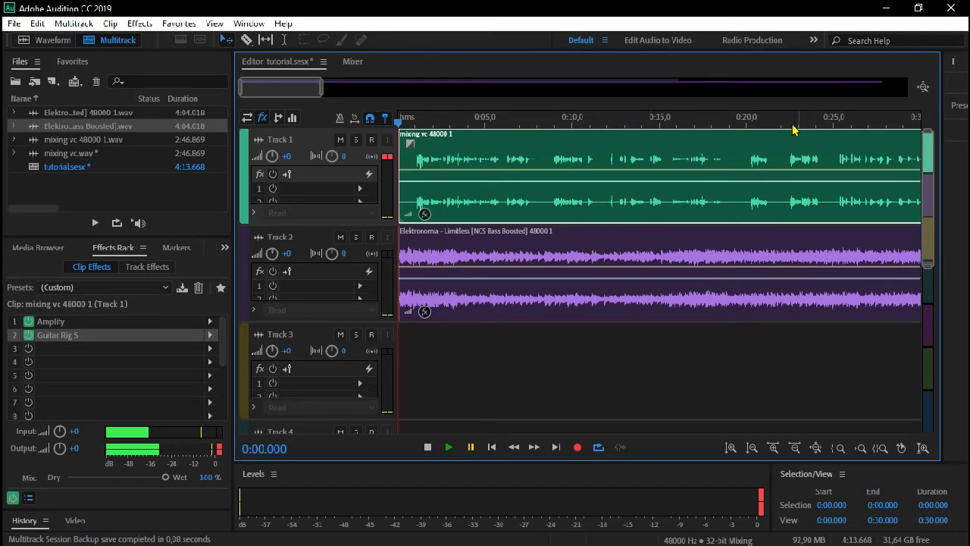
{"action": "left_click", "coordinate": [887, 9]}
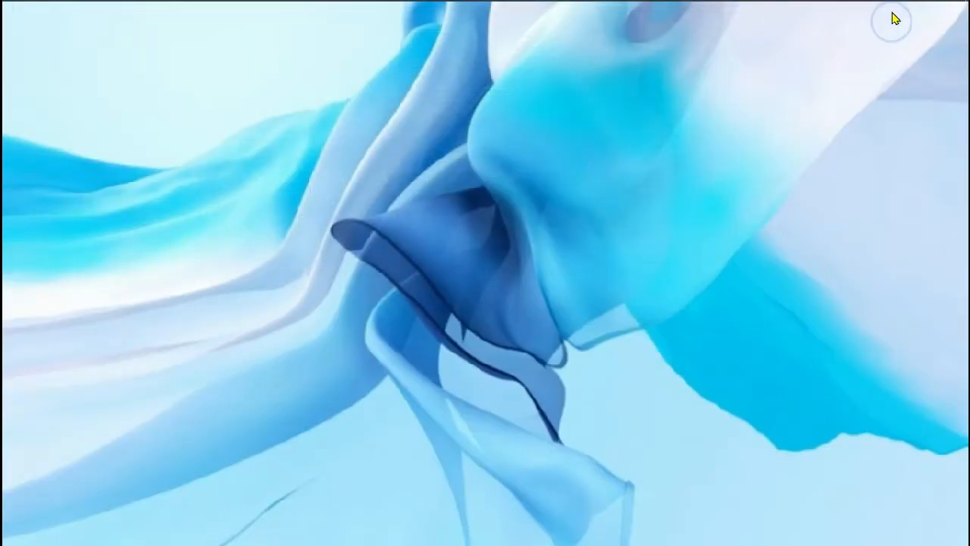